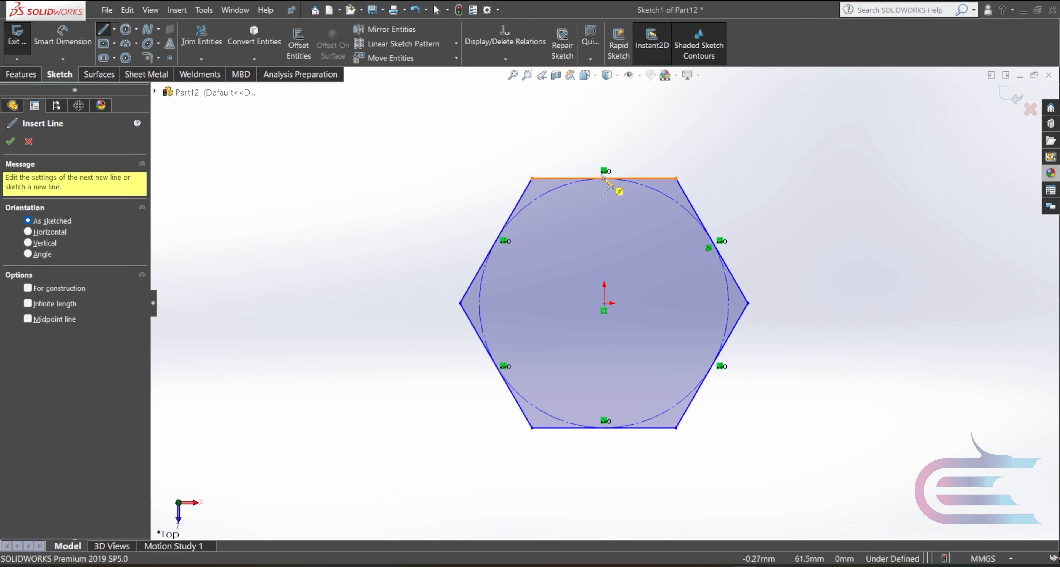
# - Sketch an upright triangle with lines joining the midpoints of the hexagon's upper, lower-left and lower-right sides
pyautogui.click(605, 179)
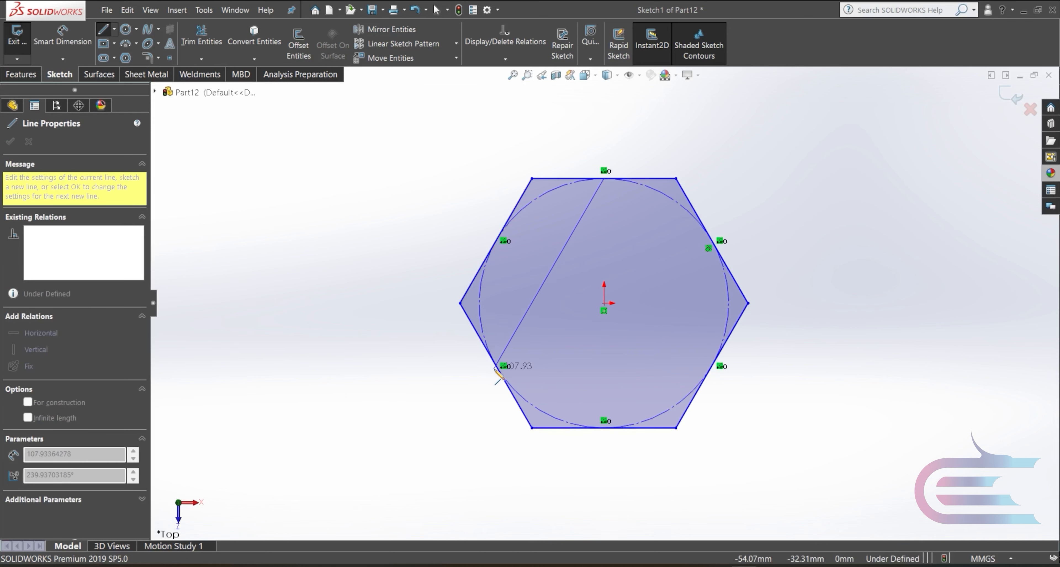
pyautogui.click(496, 365)
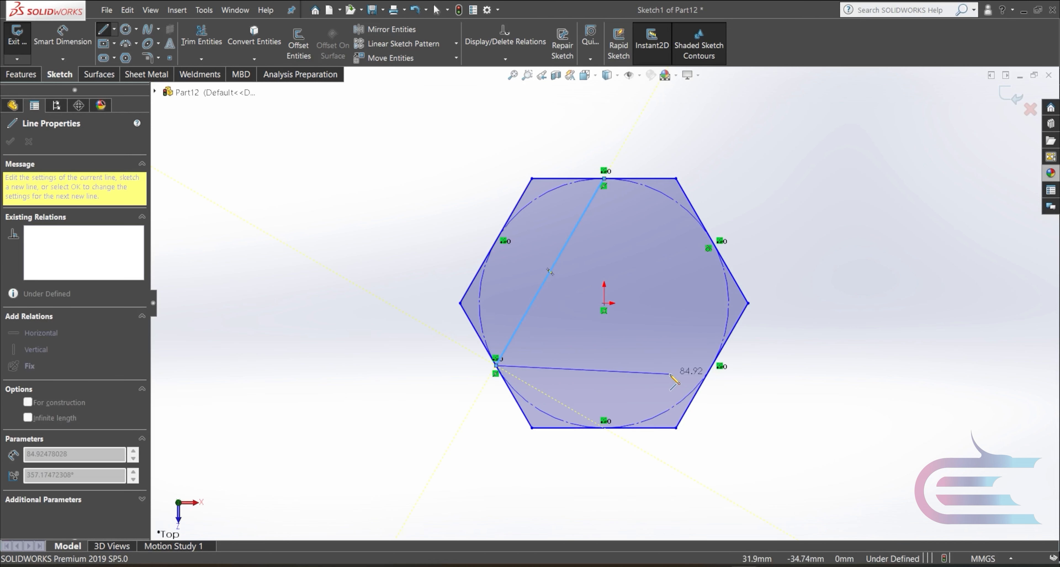
pyautogui.click(712, 365)
pyautogui.click(604, 180)
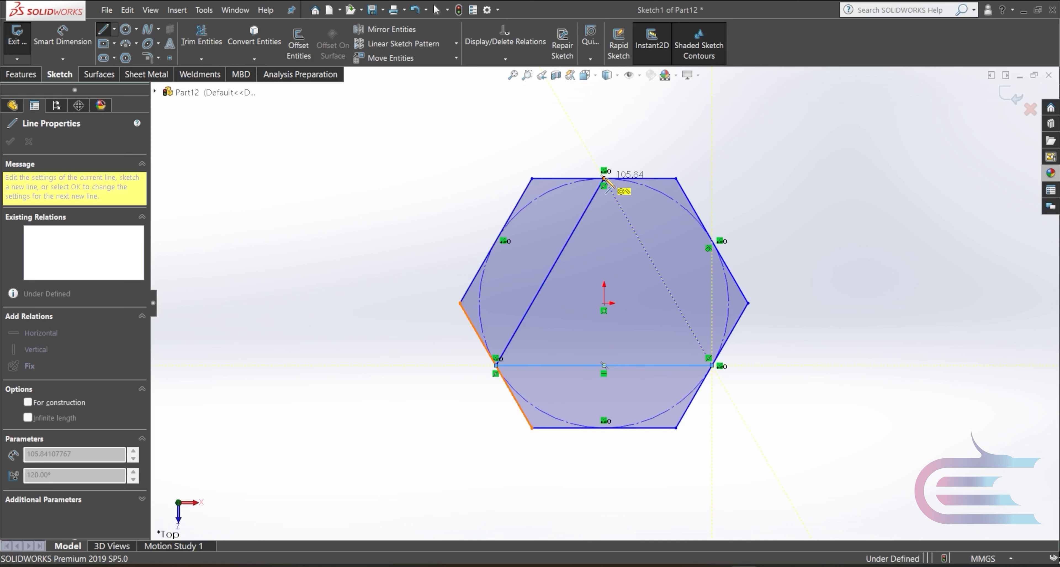
# - Sketch an inverted triangle with lines joining the midpoints of the hexagon's lower, upper-right and upper-left sides
pyautogui.click(604, 428)
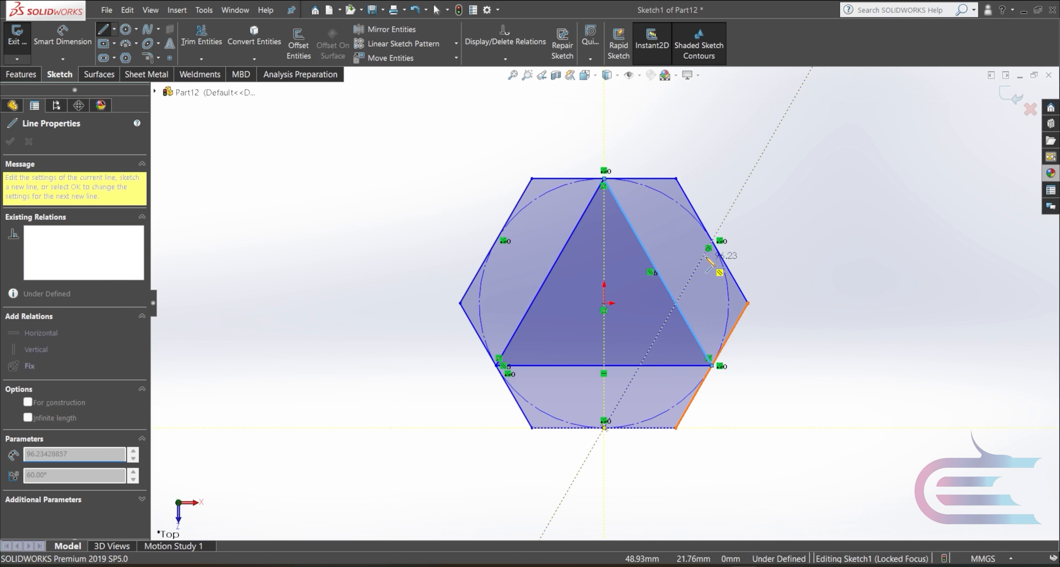
pyautogui.click(712, 241)
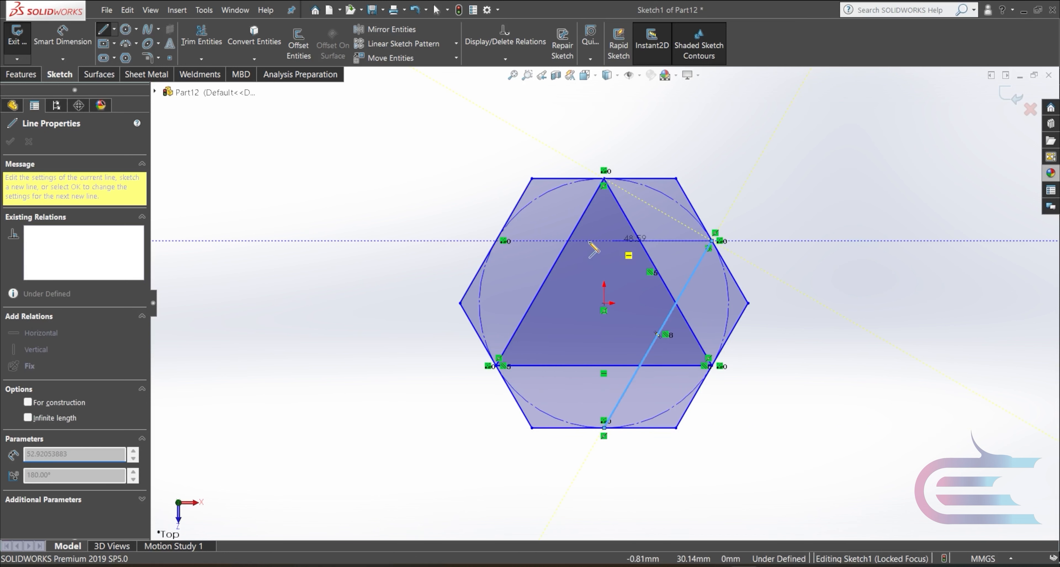
pyautogui.click(496, 241)
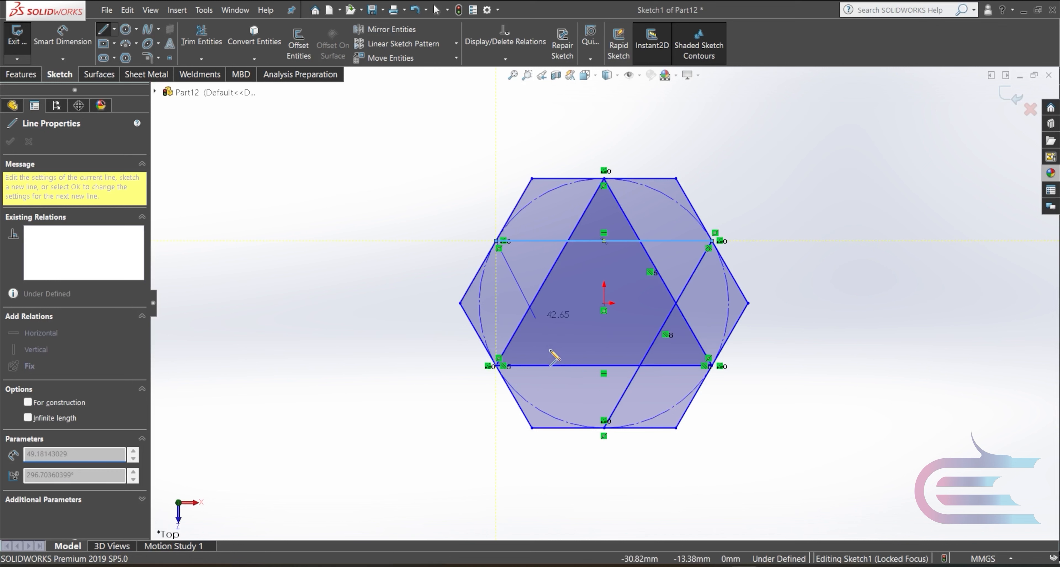
pyautogui.click(604, 428)
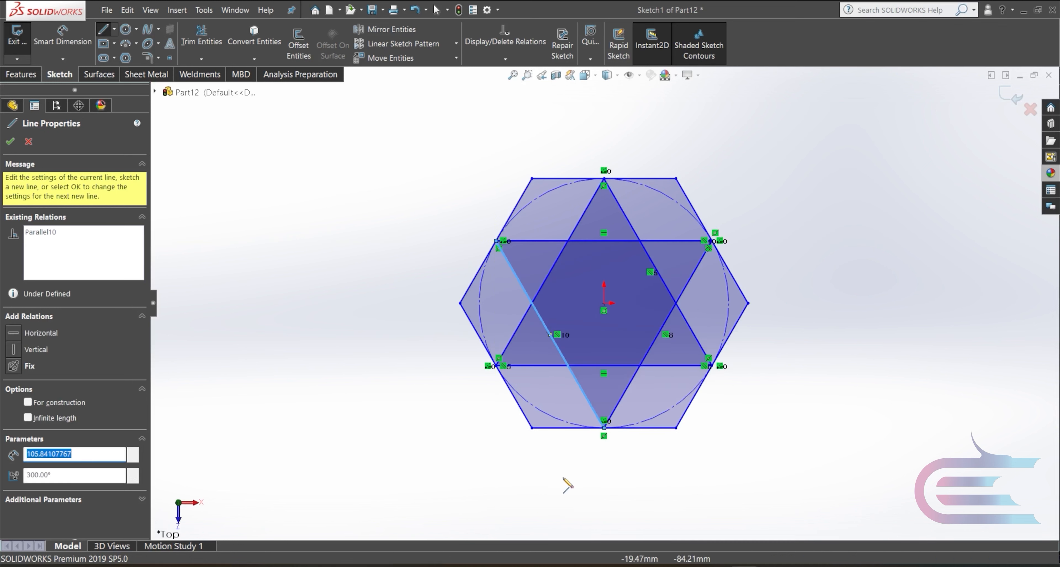
# - Trim away the hexagon and the inner triangle segments to leave a six-pointed star outline, and exit the sketch
pyautogui.click(201, 37)
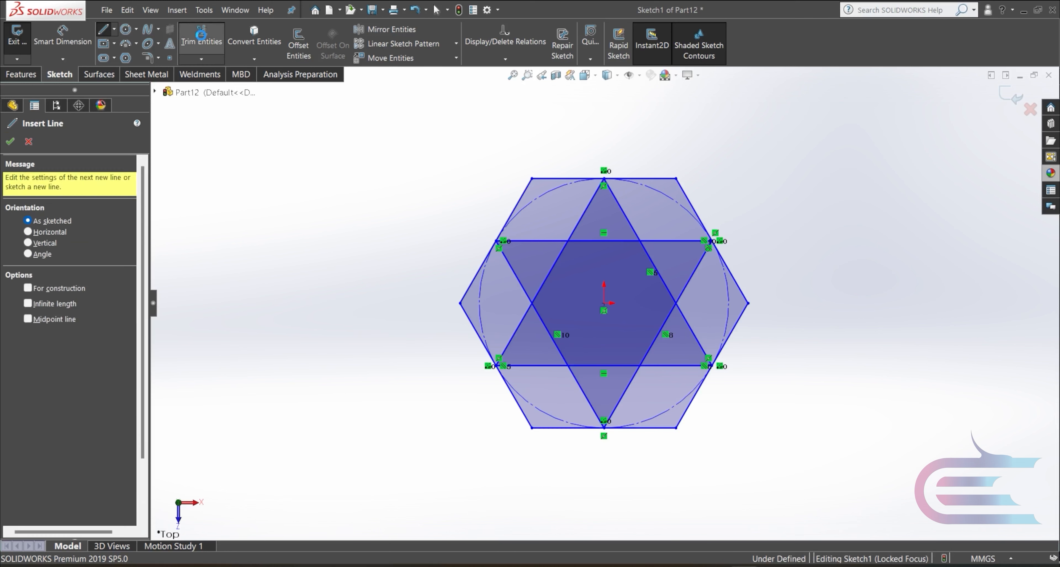
pyautogui.moveTo(494, 420)
pyautogui.mouseDown()
pyautogui.moveTo(523, 406)
pyautogui.moveTo(605, 466)
pyautogui.moveTo(757, 386)
pyautogui.mouseUp()
pyautogui.moveTo(729, 302)
pyautogui.mouseDown()
pyautogui.moveTo(727, 231)
pyautogui.moveTo(634, 166)
pyautogui.moveTo(531, 197)
pyautogui.moveTo(461, 241)
pyautogui.moveTo(493, 311)
pyautogui.mouseUp()
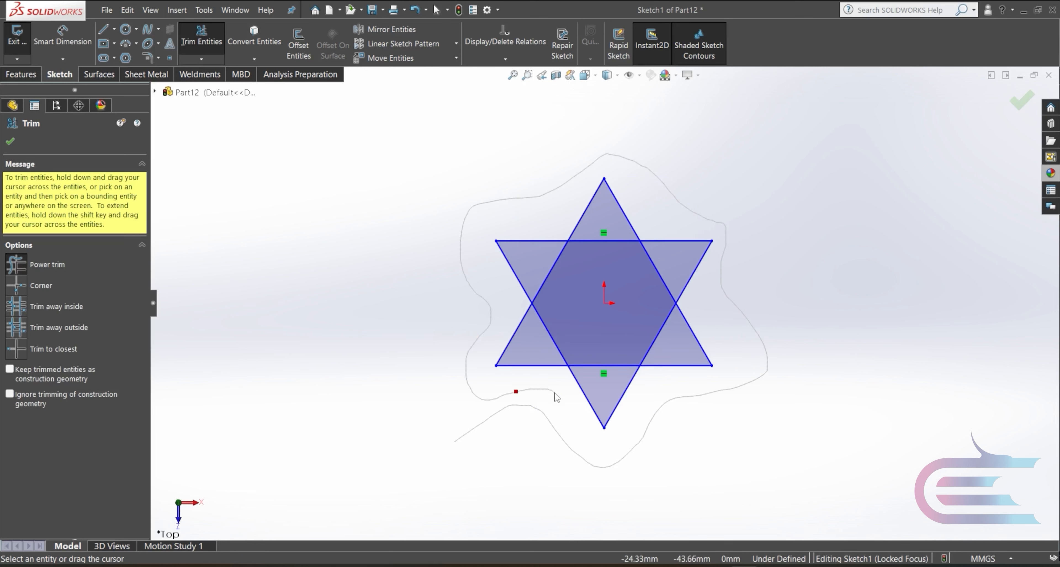
pyautogui.moveTo(556, 397)
pyautogui.mouseDown()
pyautogui.moveTo(556, 372)
pyautogui.moveTo(668, 283)
pyautogui.moveTo(608, 247)
pyautogui.moveTo(537, 270)
pyautogui.mouseUp()
pyautogui.moveTo(629, 335)
pyautogui.mouseDown()
pyautogui.moveTo(646, 354)
pyautogui.moveTo(585, 373)
pyautogui.moveTo(614, 382)
pyautogui.mouseUp()
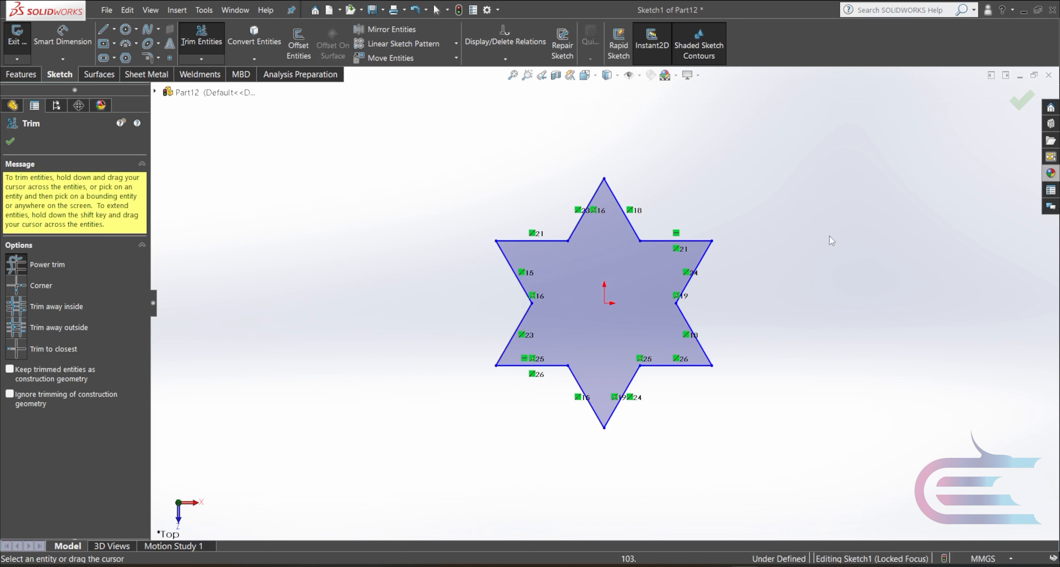
pyautogui.click(1017, 103)
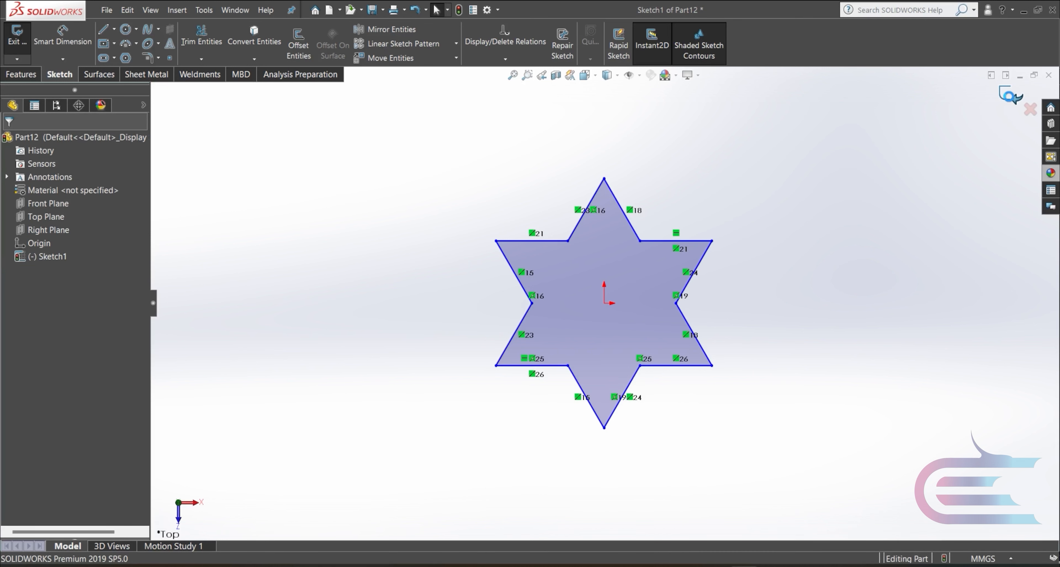
pyautogui.click(1008, 99)
pyautogui.click(878, 230)
# - Create a reference plane offset 15 mm above the Top Plane
pyautogui.moveTo(853, 332); pyautogui.dragTo(848, 174, button='middle')
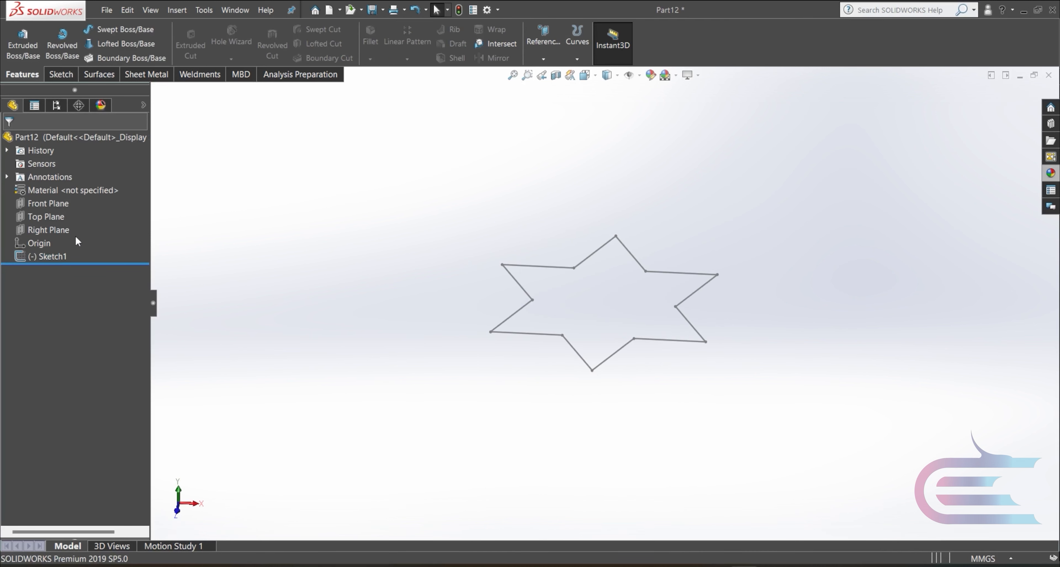
pyautogui.click(57, 216)
pyautogui.click(542, 58)
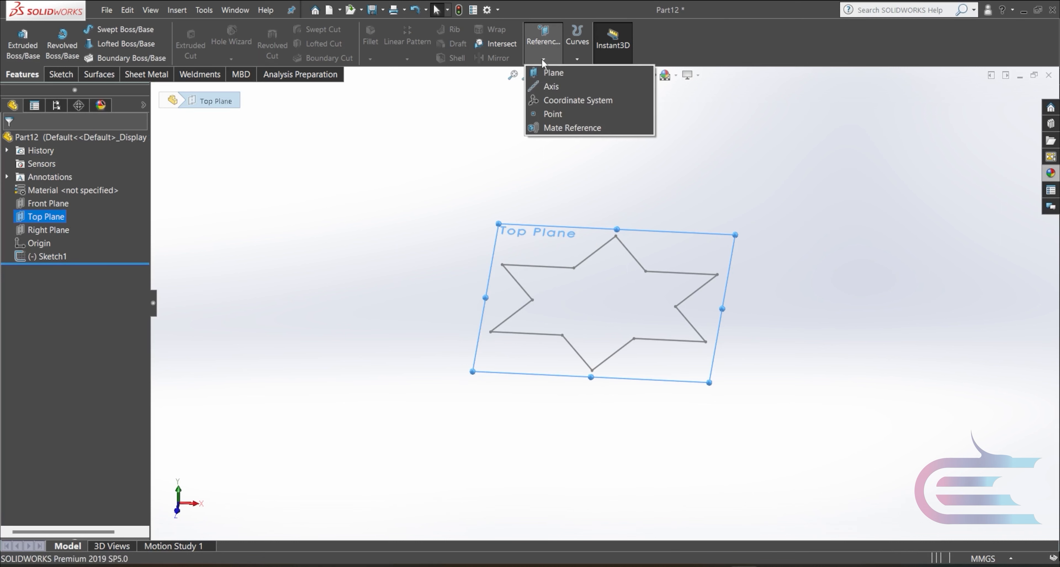
pyautogui.click(548, 70)
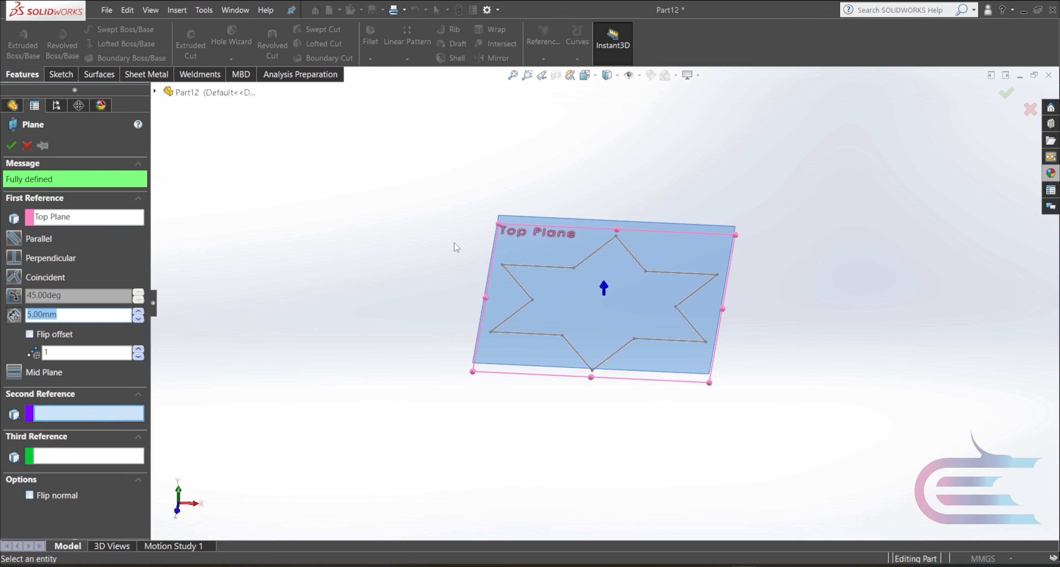
pyautogui.moveTo(455, 243)
pyautogui.mouseDown(button='middle')
pyautogui.moveTo(461, 166)
pyautogui.moveTo(430, 201)
pyautogui.mouseUp(button='middle')
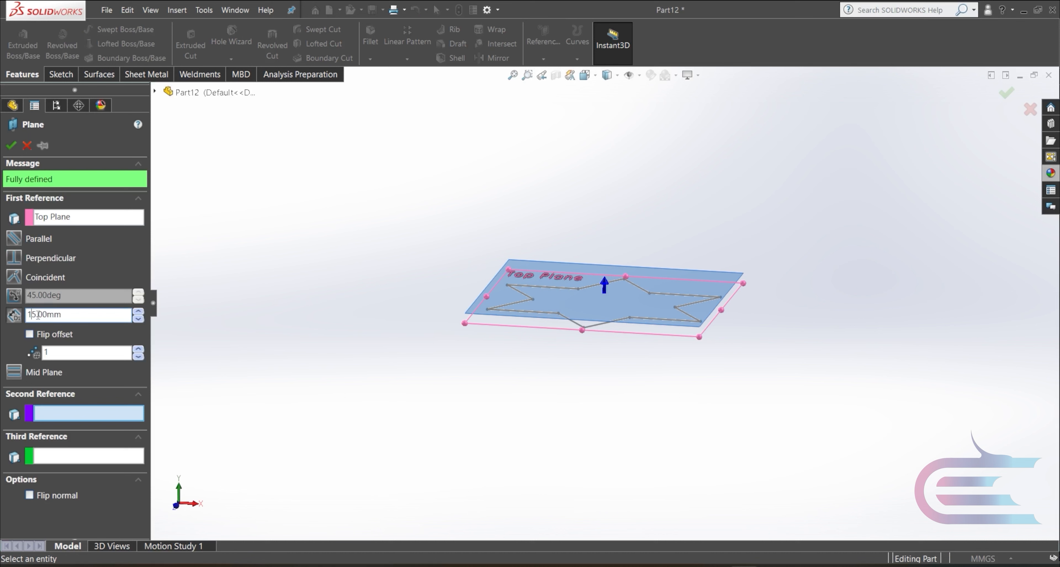
pyautogui.click(11, 144)
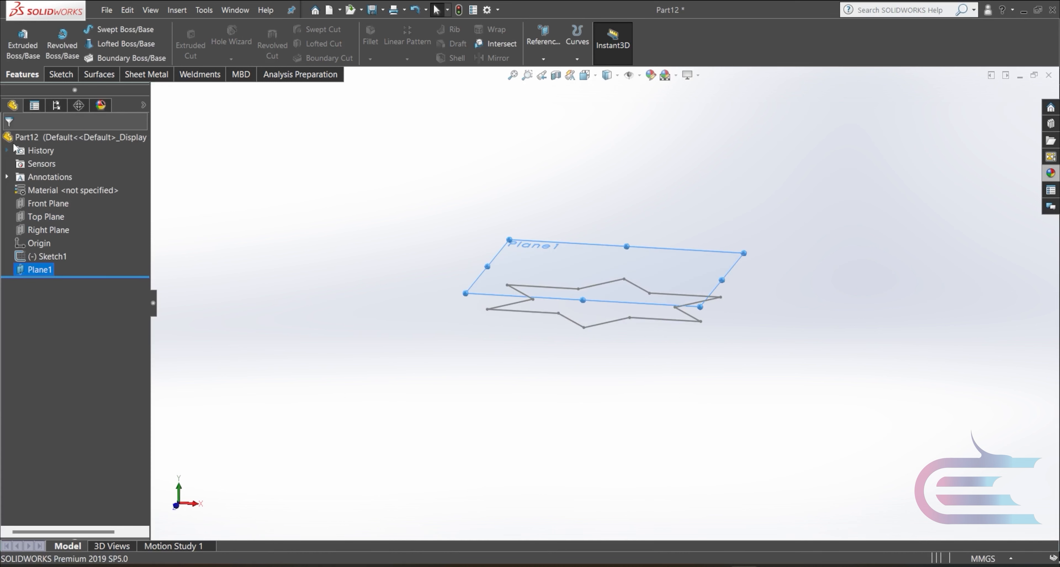
# - Start a sketch on the new offset plane, place a single point at the origin, and exit the sketch
pyautogui.rightClick(43, 270)
pyautogui.click(86, 254)
pyautogui.rightClick(43, 271)
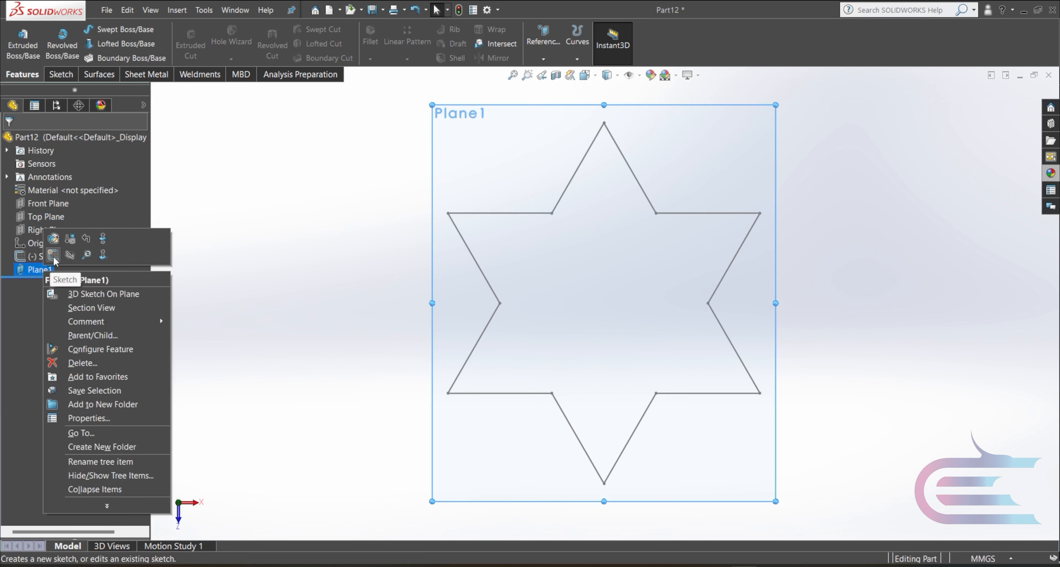
pyautogui.click(57, 266)
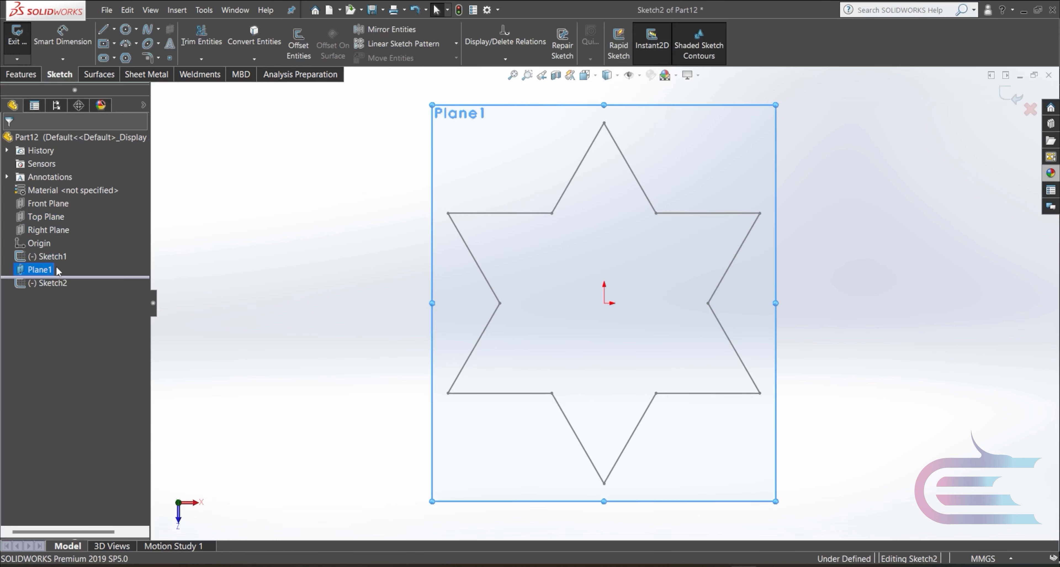
pyautogui.click(169, 57)
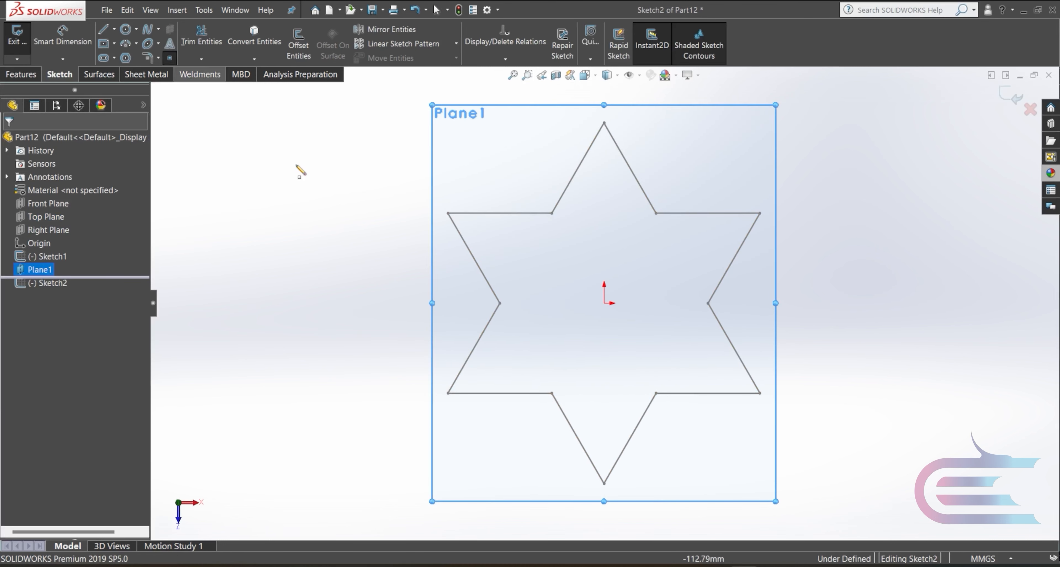
pyautogui.click(604, 303)
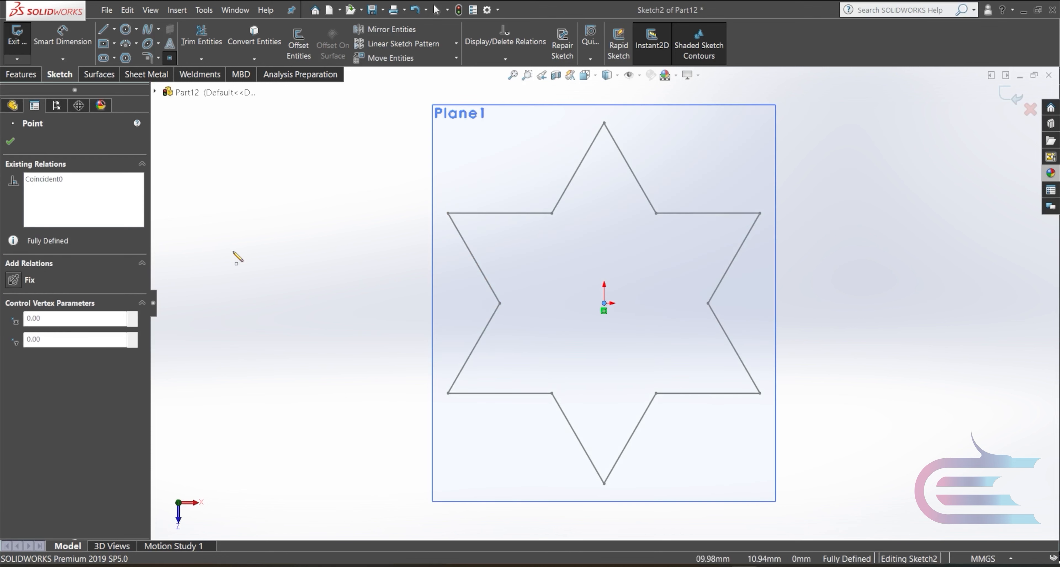
pyautogui.click(10, 142)
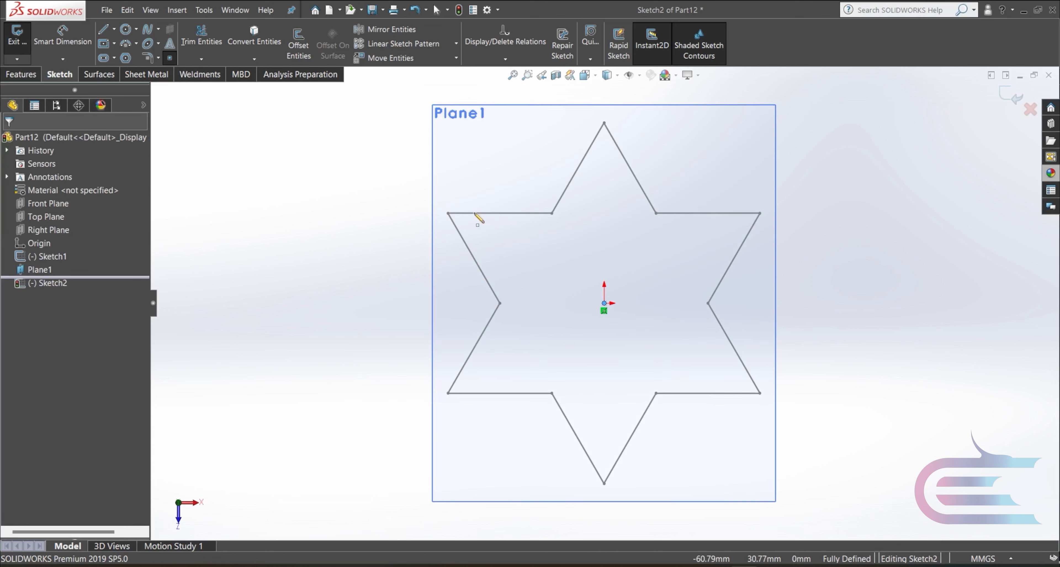
pyautogui.click(1012, 100)
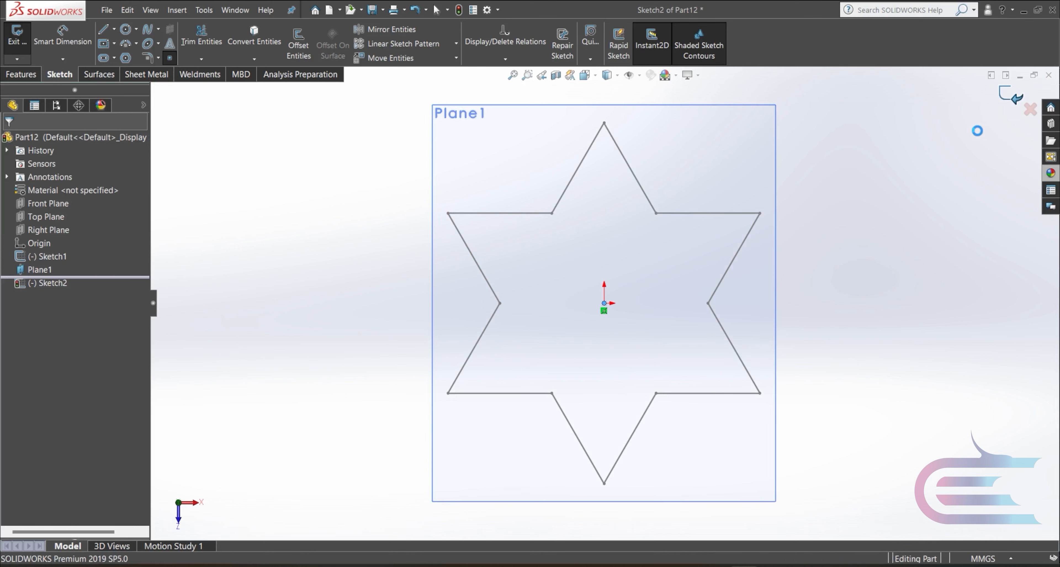
# - Loft a solid from the star profile to the point above it, and hide the offset plane
pyautogui.moveTo(817, 314)
pyautogui.mouseDown(button='middle')
pyautogui.moveTo(769, 363)
pyautogui.moveTo(763, 177)
pyautogui.moveTo(787, 175)
pyautogui.moveTo(787, 200)
pyautogui.mouseUp(button='middle')
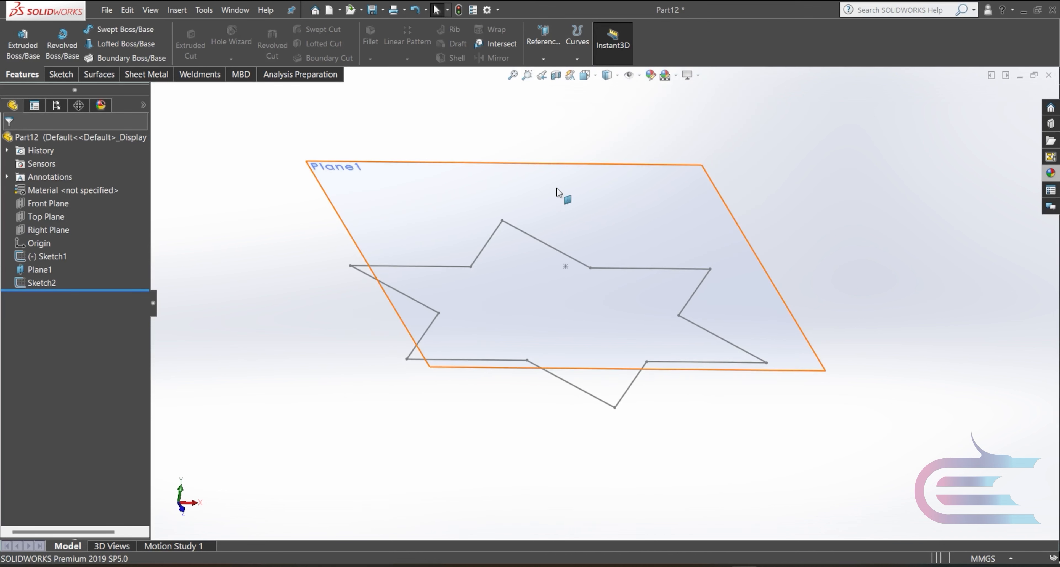
pyautogui.click(147, 44)
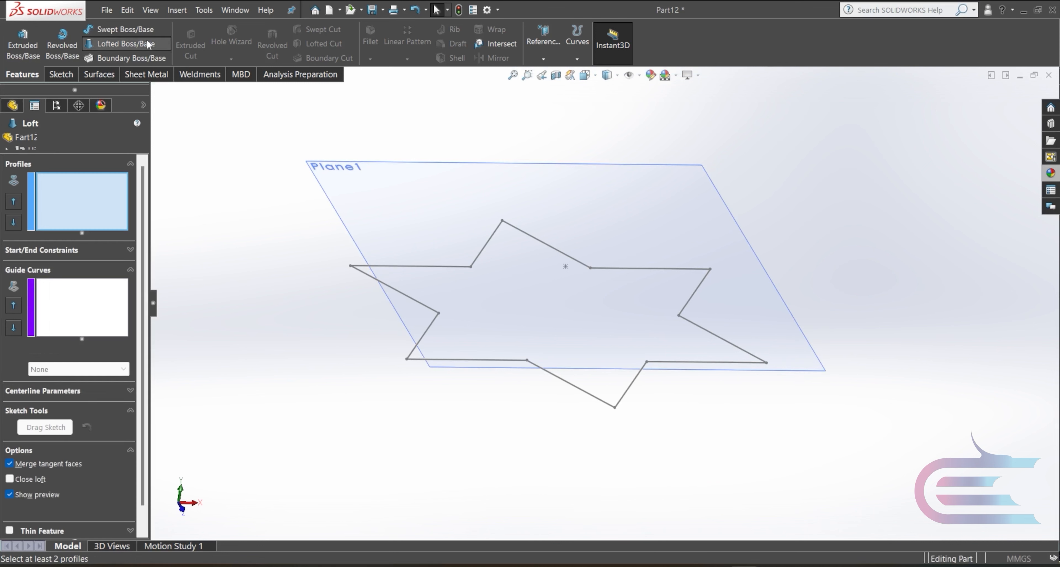
pyautogui.click(392, 291)
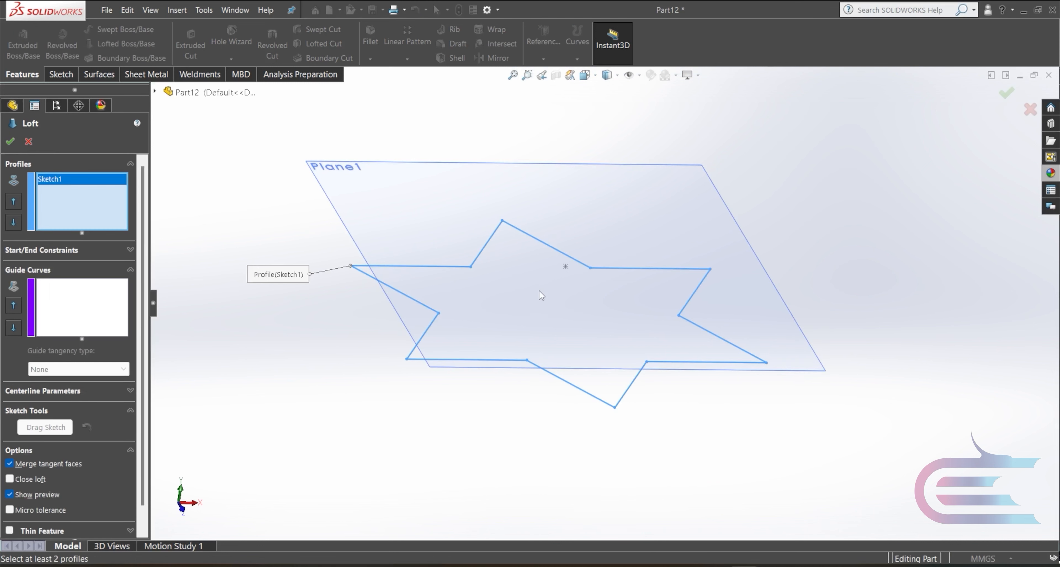
pyautogui.click(566, 267)
pyautogui.moveTo(573, 287)
pyautogui.mouseDown(button='middle')
pyautogui.moveTo(561, 215)
pyautogui.moveTo(563, 282)
pyautogui.mouseUp(button='middle')
pyautogui.click(10, 142)
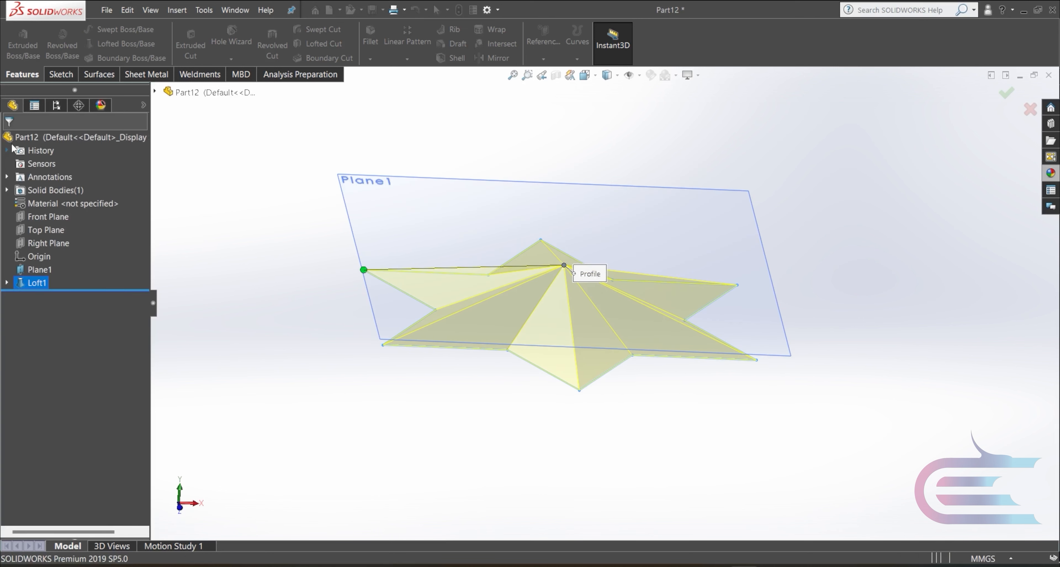
pyautogui.rightClick(47, 268)
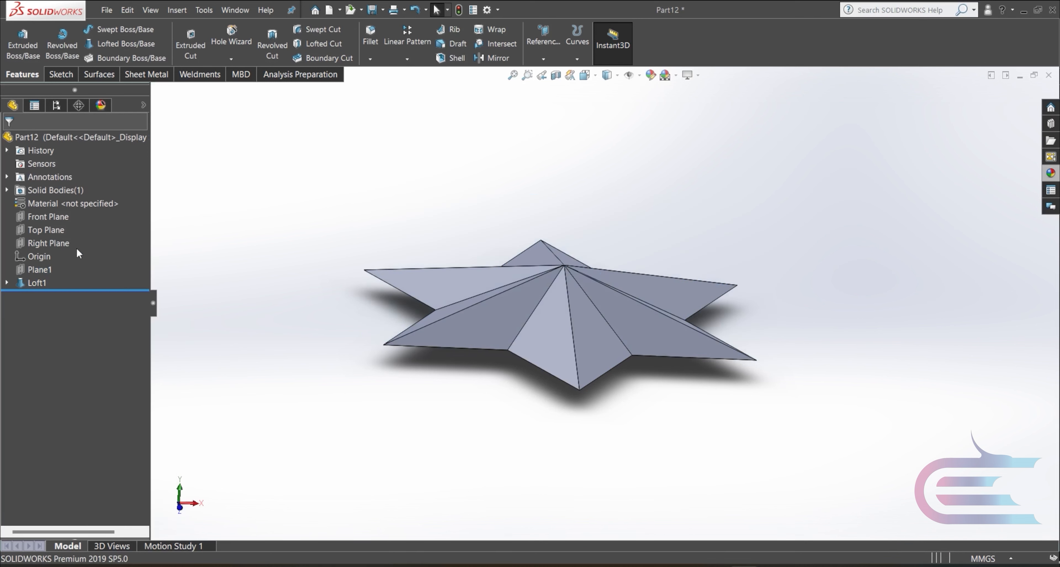
# - Mirror the lofted star feature about its flat base face
pyautogui.moveTo(239, 282); pyautogui.dragTo(430, 171, button='middle')
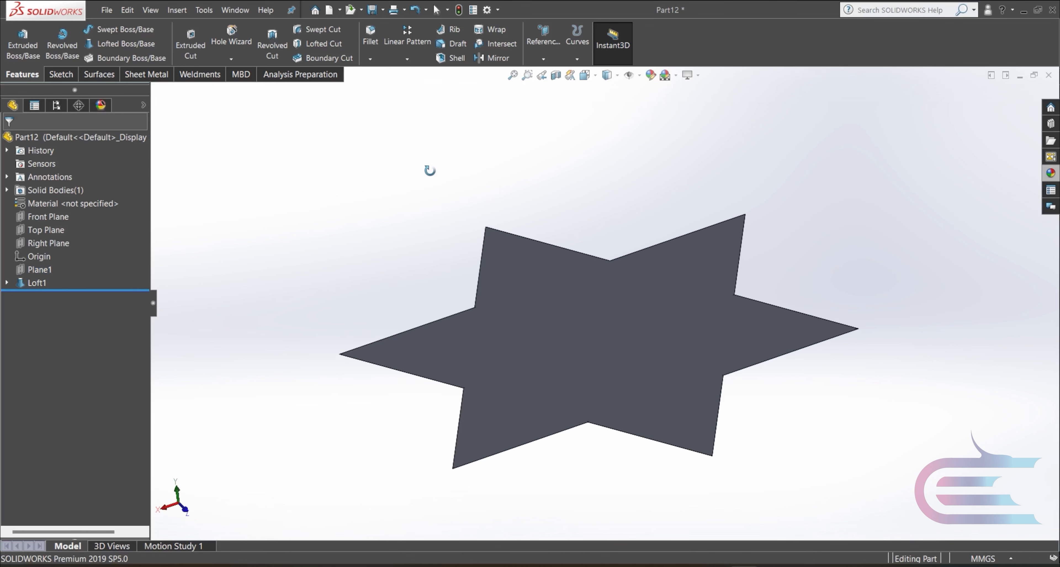
pyautogui.click(496, 58)
pyautogui.click(585, 324)
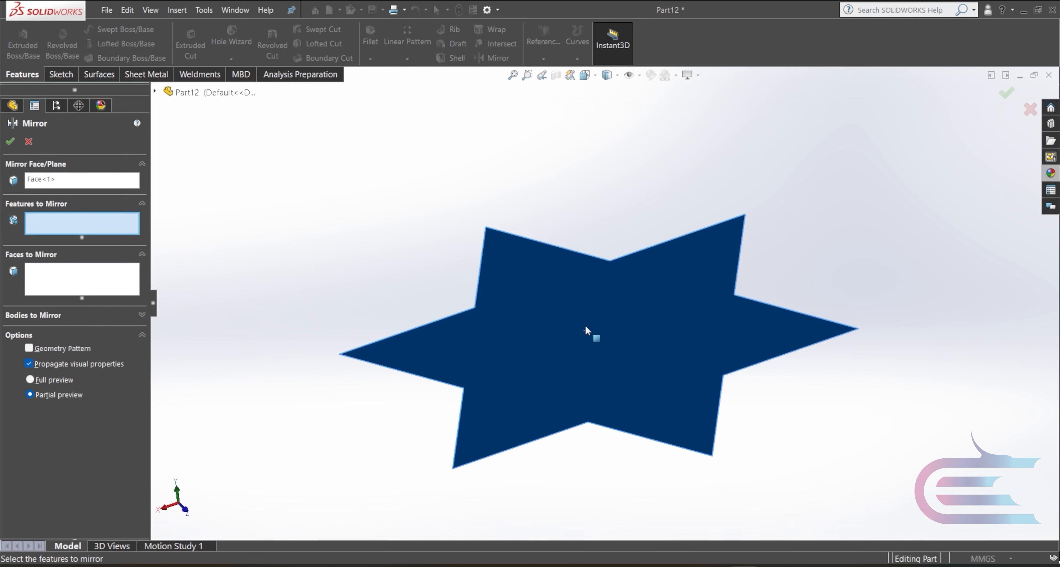
pyautogui.moveTo(585, 324)
pyautogui.mouseDown(button='middle')
pyautogui.moveTo(580, 308)
pyautogui.moveTo(530, 361)
pyautogui.moveTo(519, 437)
pyautogui.mouseUp(button='middle')
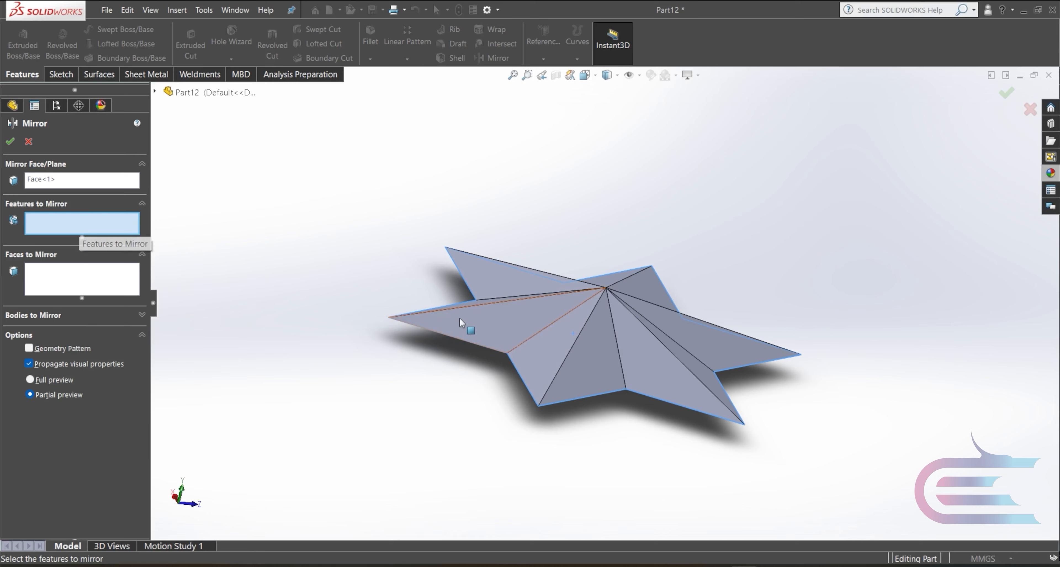
pyautogui.click(514, 319)
pyautogui.moveTo(514, 318); pyautogui.dragTo(585, 285, button='middle')
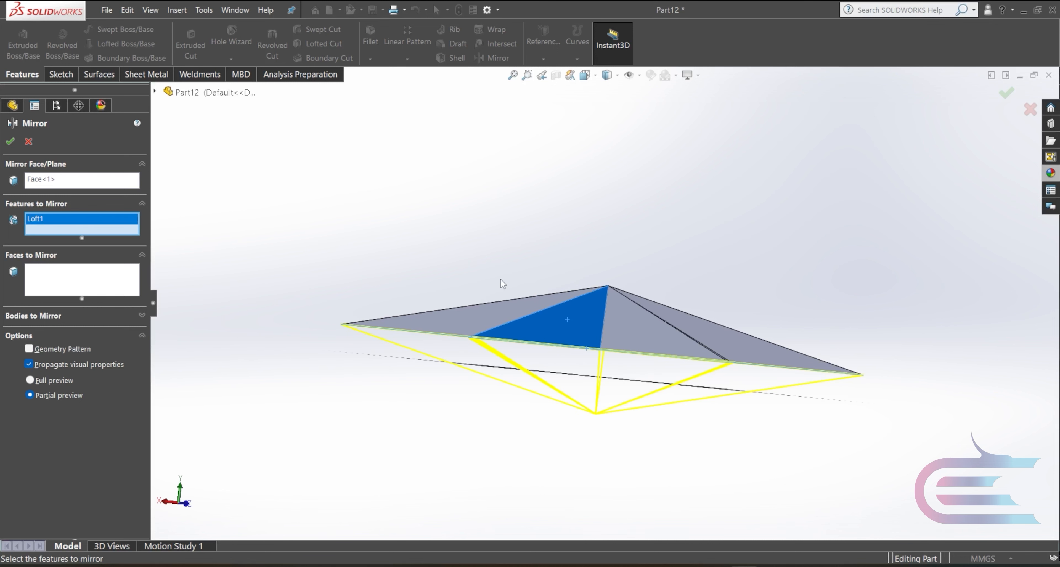
pyautogui.press('Return')
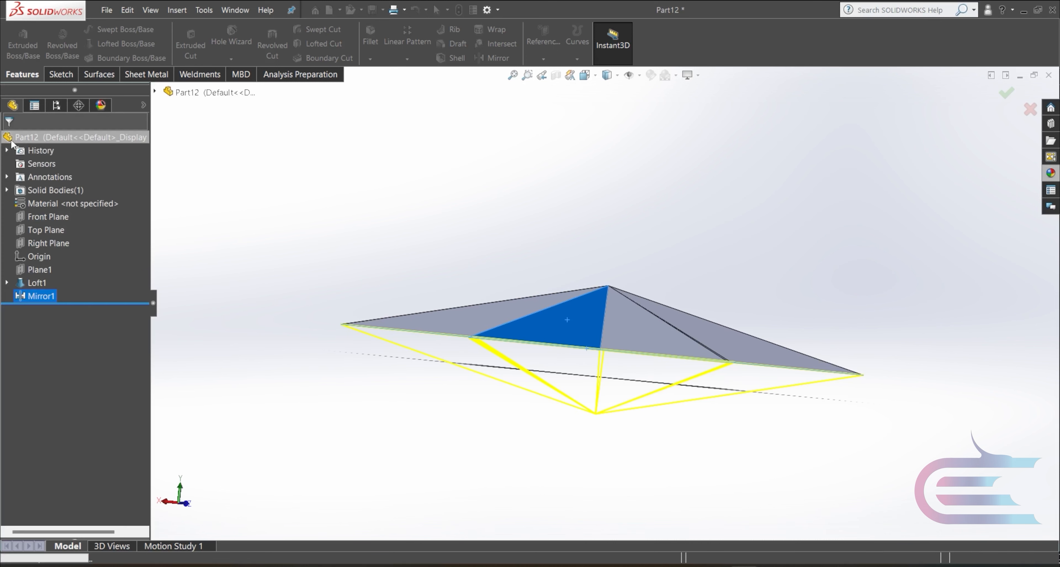
# - Apply the brown thick glass appearance from the Thick Gloss glass category to the whole star
pyautogui.moveTo(332, 295); pyautogui.dragTo(260, 367, button='middle')
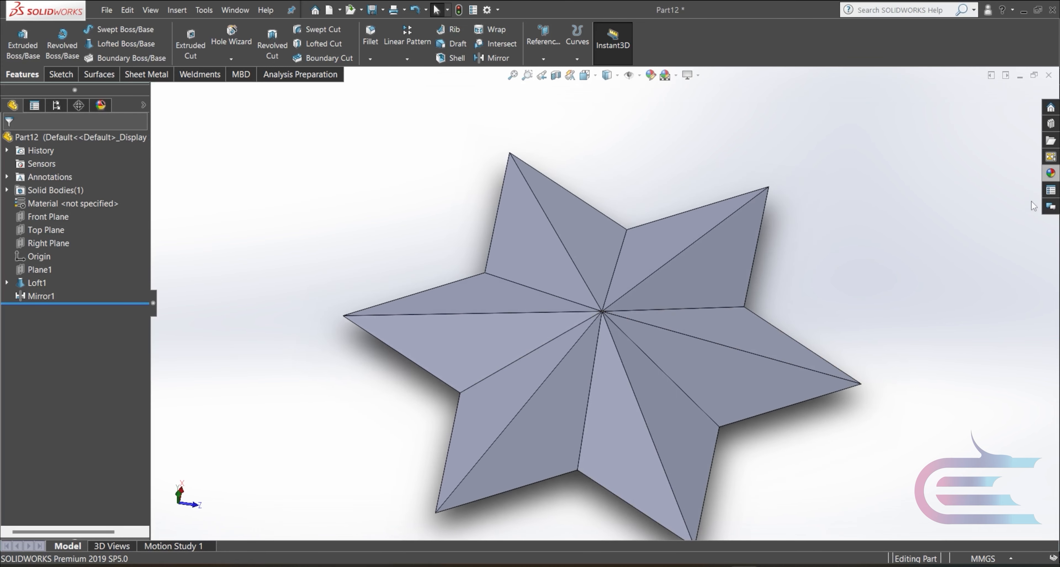
pyautogui.click(1051, 173)
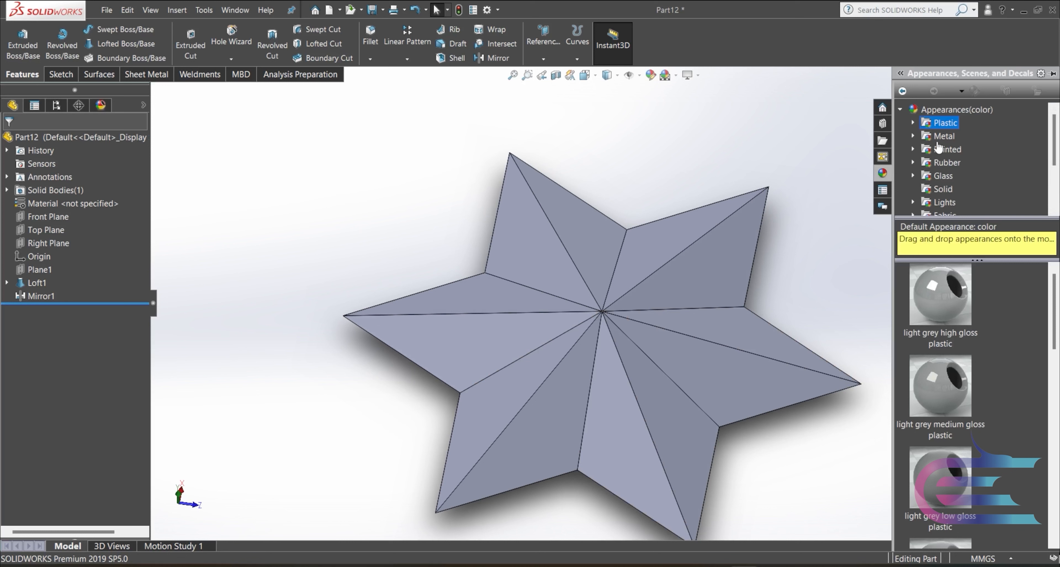
pyautogui.click(942, 176)
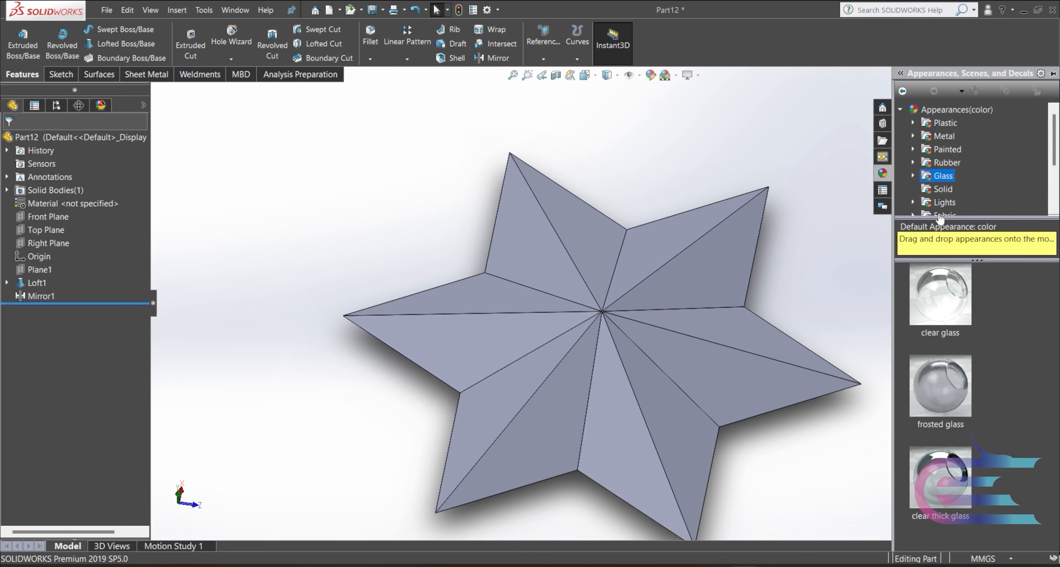
pyautogui.click(914, 175)
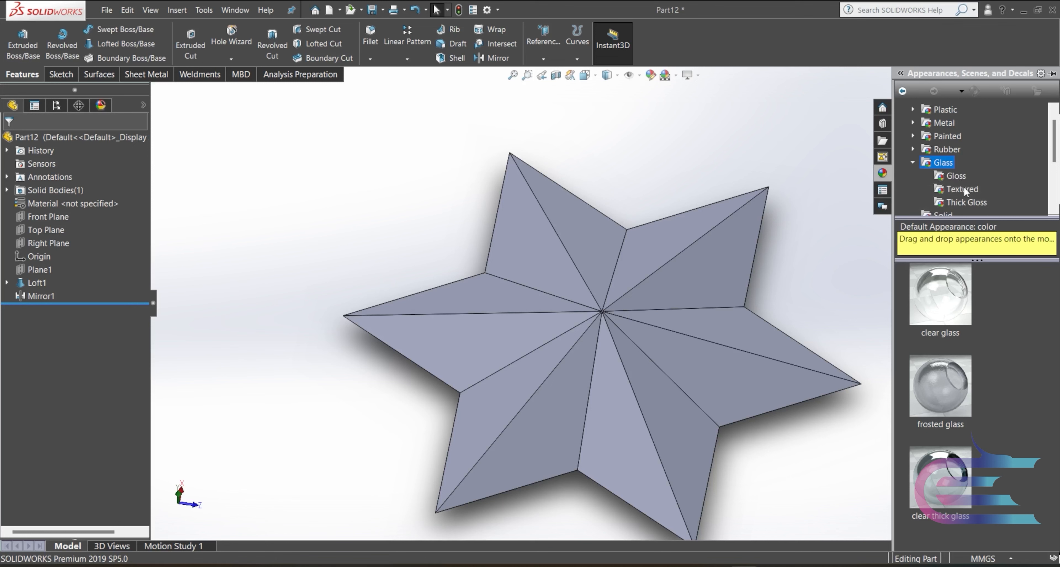
pyautogui.click(967, 203)
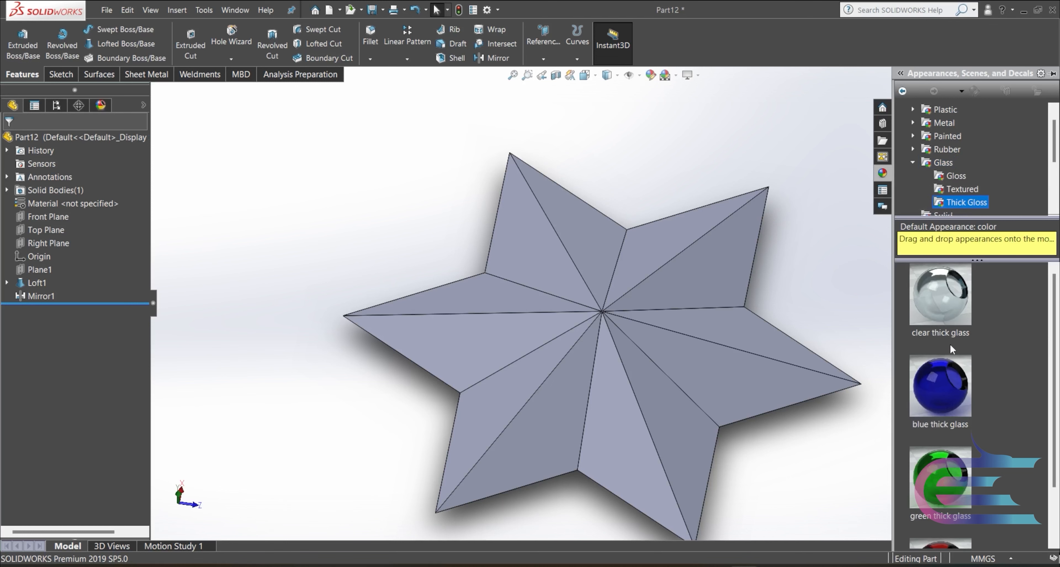
pyautogui.scroll(-2, 950, 344)
pyautogui.doubleClick(940, 504)
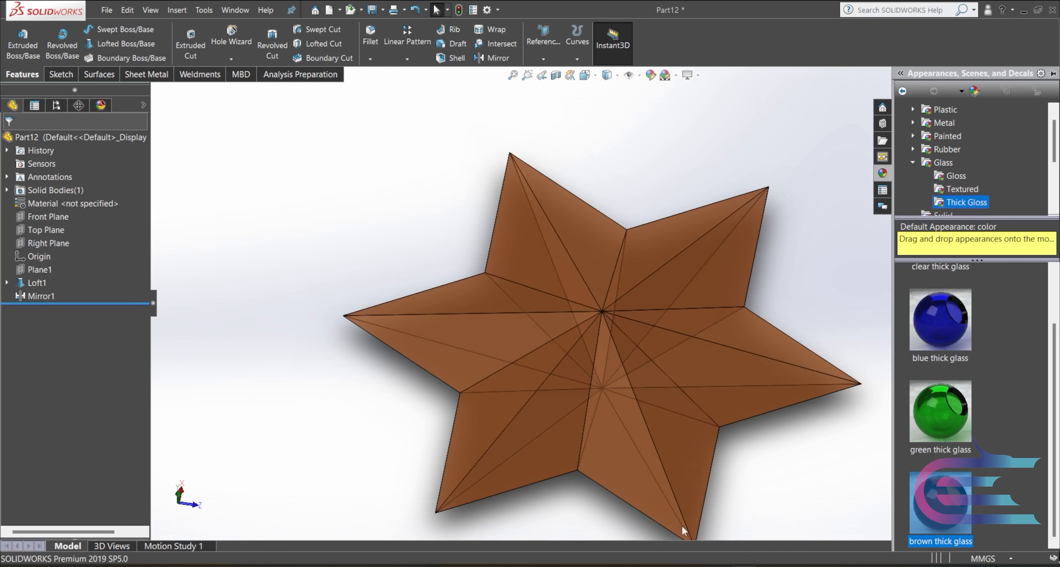
# - Apply the blue thick glass appearance to three evenly spaced triangular faces, one on every second arm, of the lofted side
pyautogui.click(606, 462)
pyautogui.keyDown('ctrl'); pyautogui.click(662, 286); pyautogui.keyUp('ctrl')
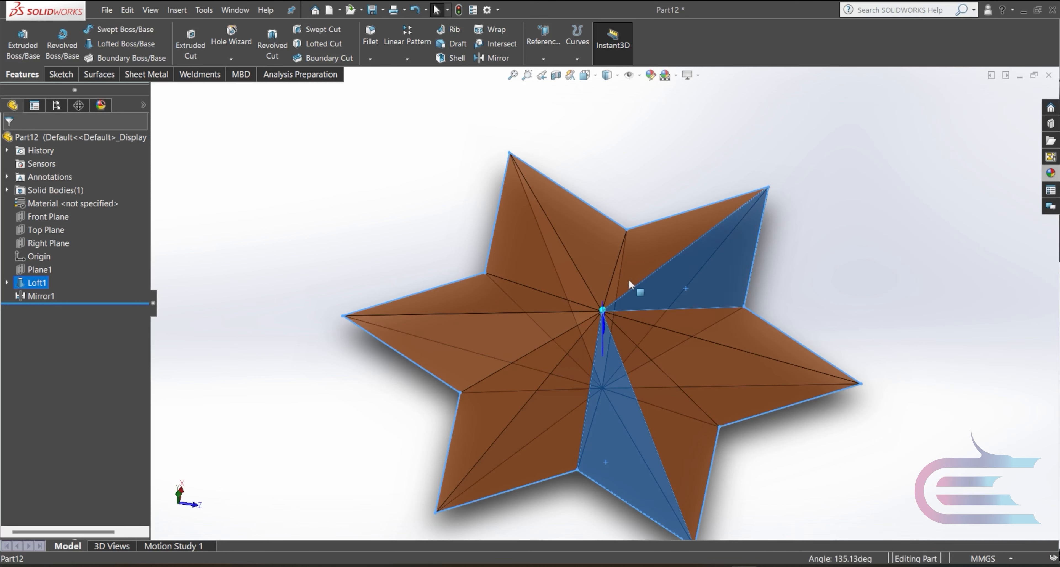
pyautogui.keyDown('ctrl'); pyautogui.click(485, 301); pyautogui.keyUp('ctrl')
pyautogui.click(1051, 172)
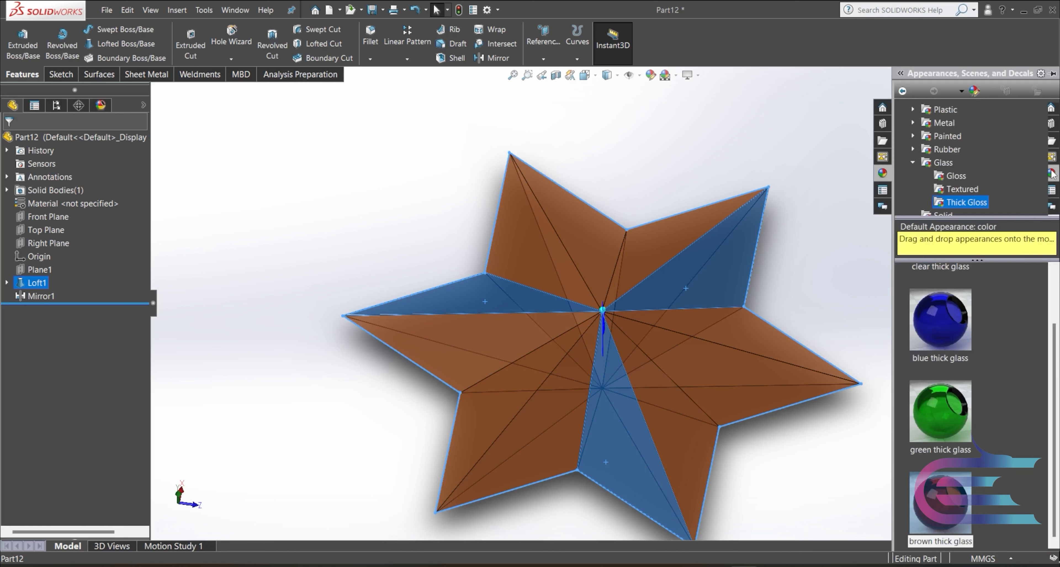
pyautogui.doubleClick(943, 326)
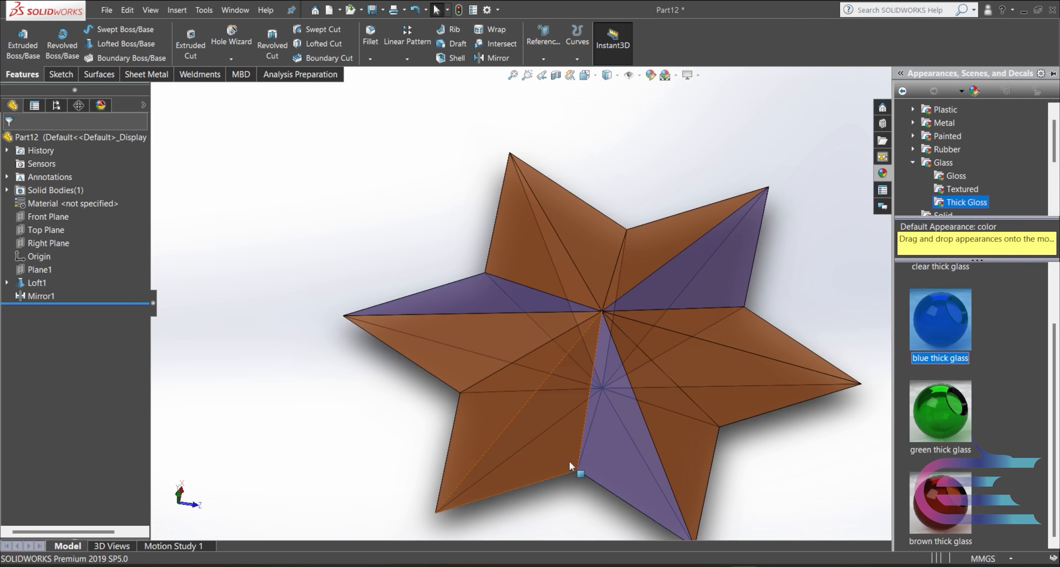
# - Apply the green thick glass appearance to one face on each of the three remaining arms of the lofted side
pyautogui.click(489, 422)
pyautogui.keyDown('ctrl'); pyautogui.click(706, 383); pyautogui.keyUp('ctrl')
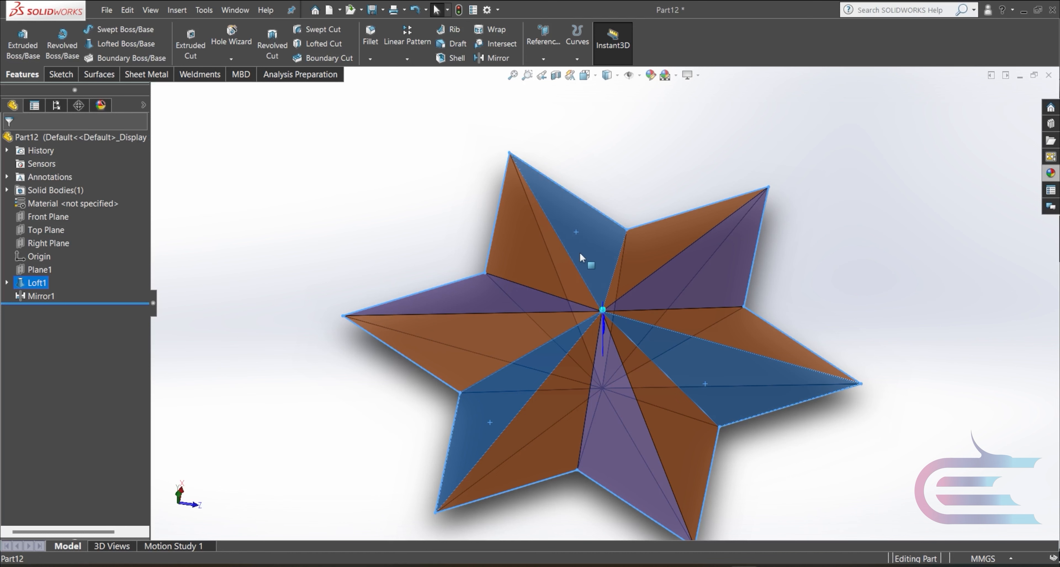
pyautogui.moveTo(595, 284)
pyautogui.mouseDown(button='middle')
pyautogui.moveTo(620, 234)
pyautogui.moveTo(599, 289)
pyautogui.mouseUp(button='middle')
pyautogui.scroll(-1, 589, 247)
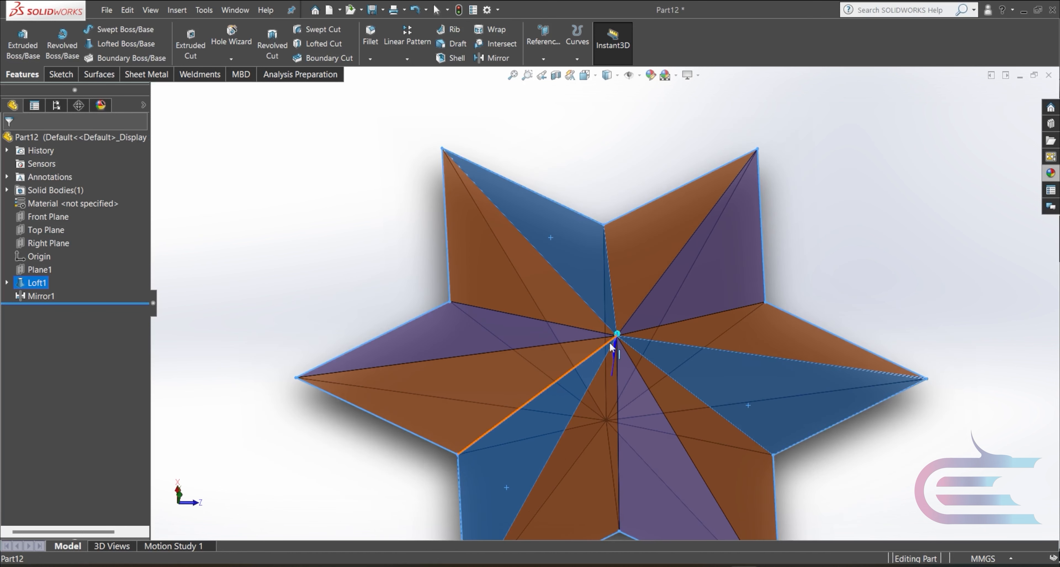
pyautogui.scroll(2, 609, 342)
pyautogui.scroll(-1, 661, 440)
pyautogui.click(1051, 173)
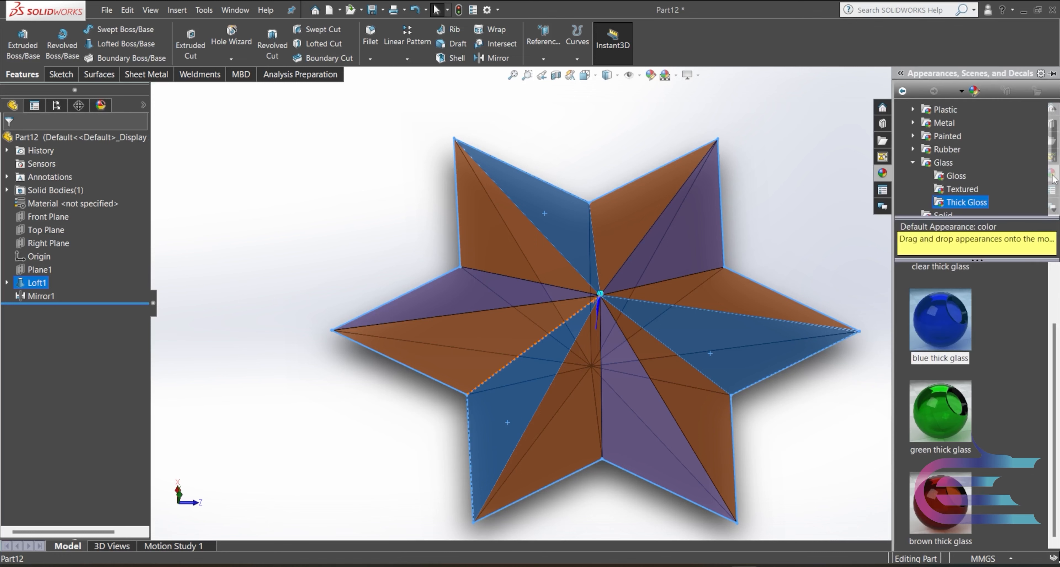
pyautogui.click(940, 412)
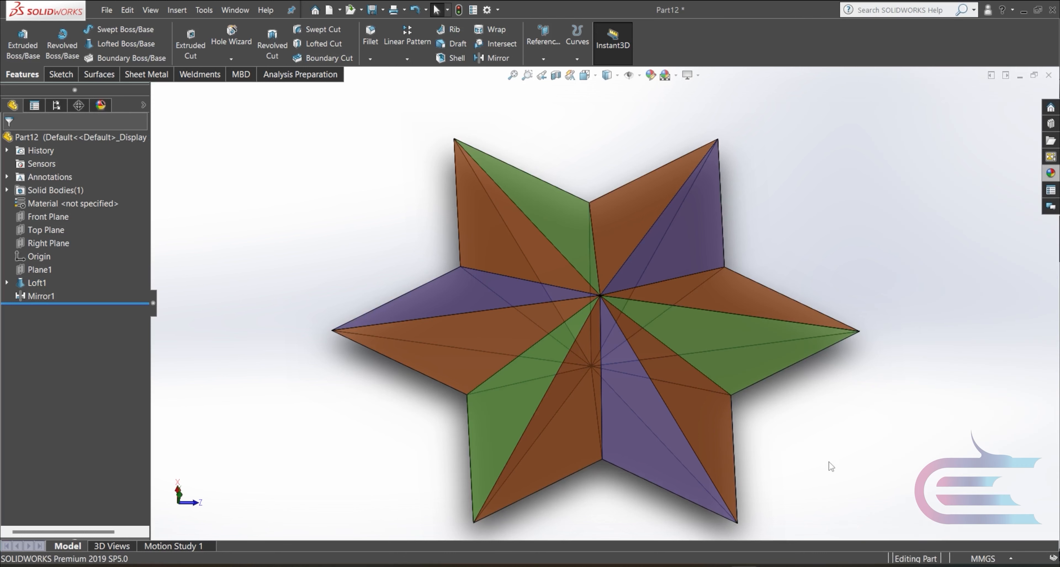
# - Apply the green thick glass appearance to three evenly spaced faces on the mirrored side, directly behind the lofted side's green faces
pyautogui.moveTo(830, 467); pyautogui.dragTo(708, 174, button='middle')
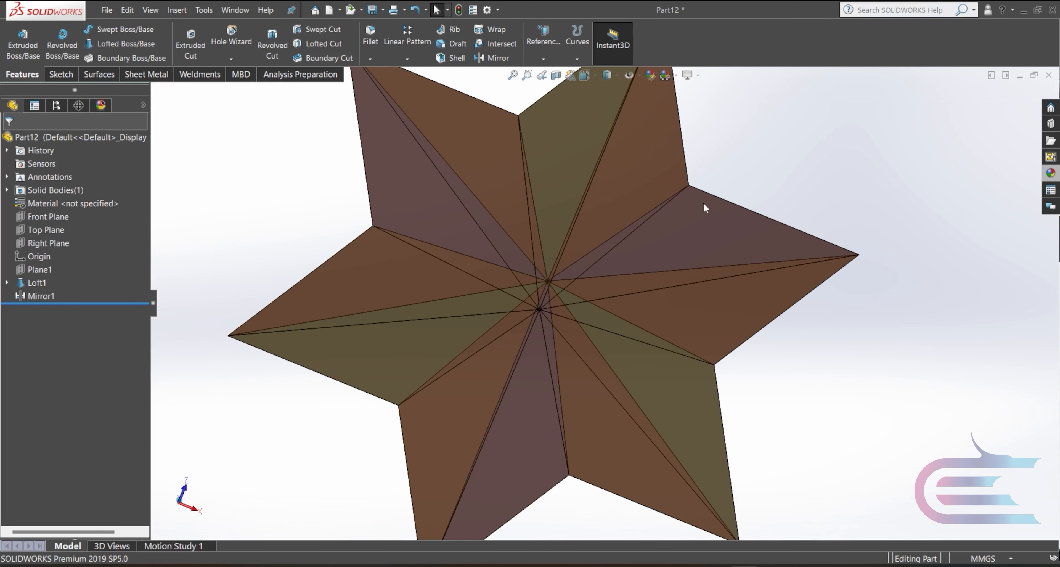
pyautogui.scroll(3, 654, 275)
pyautogui.moveTo(654, 275); pyautogui.dragTo(684, 242, button='middle')
pyautogui.click(588, 205)
pyautogui.keyDown('ctrl'); pyautogui.click(657, 370); pyautogui.keyUp('ctrl')
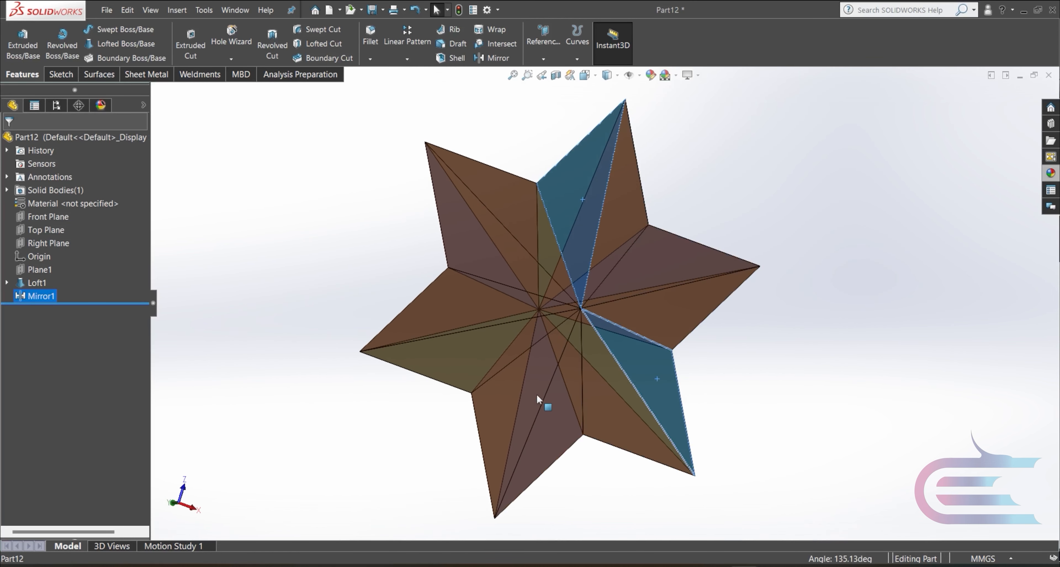
pyautogui.keyDown('ctrl'); pyautogui.click(469, 362); pyautogui.keyUp('ctrl')
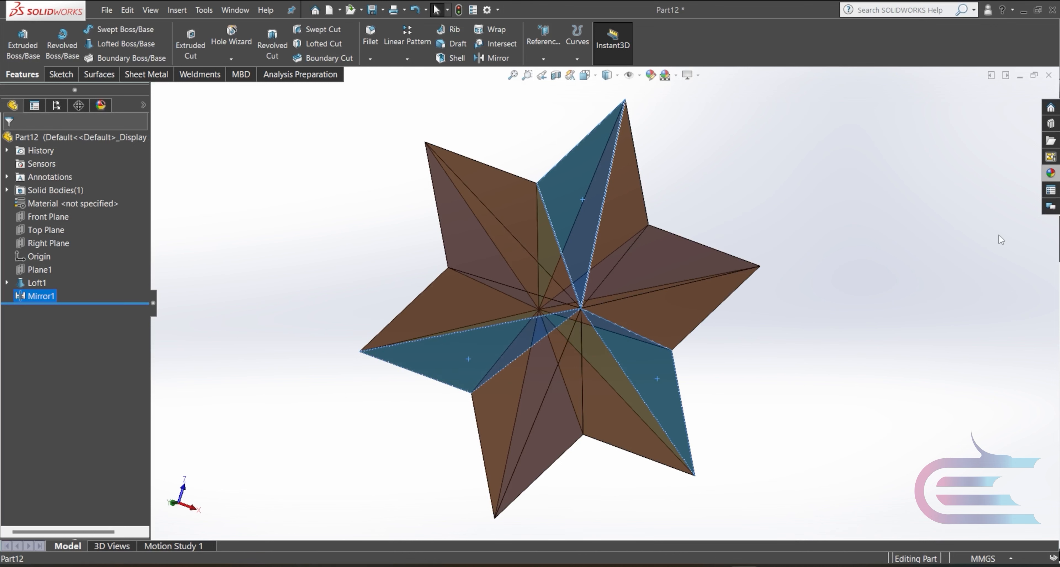
pyautogui.click(1050, 174)
pyautogui.click(940, 411)
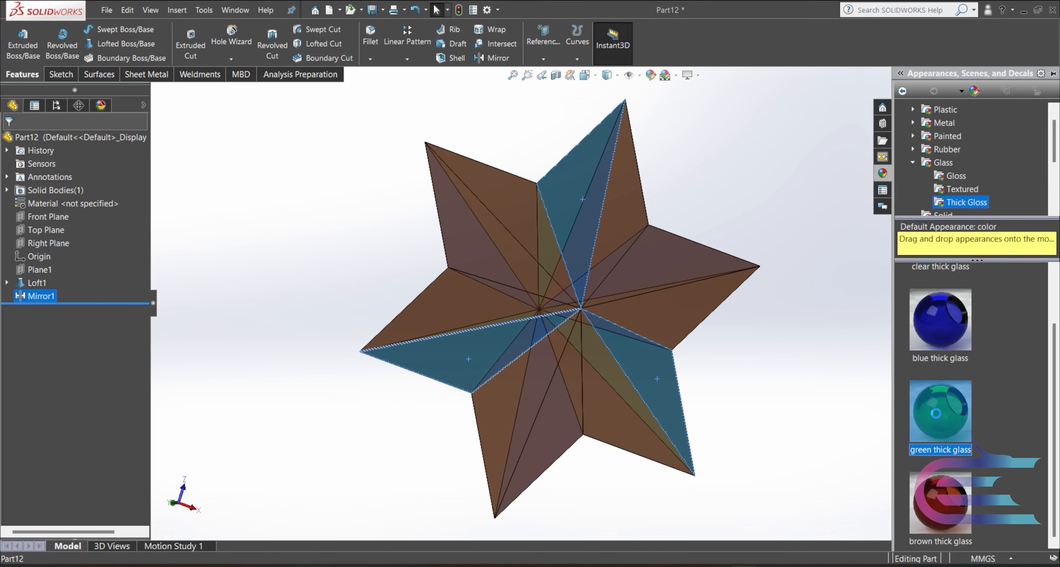
# - Apply the blue thick glass appearance to three evenly spaced faces on the mirrored side's arms without green
pyautogui.click(665, 263)
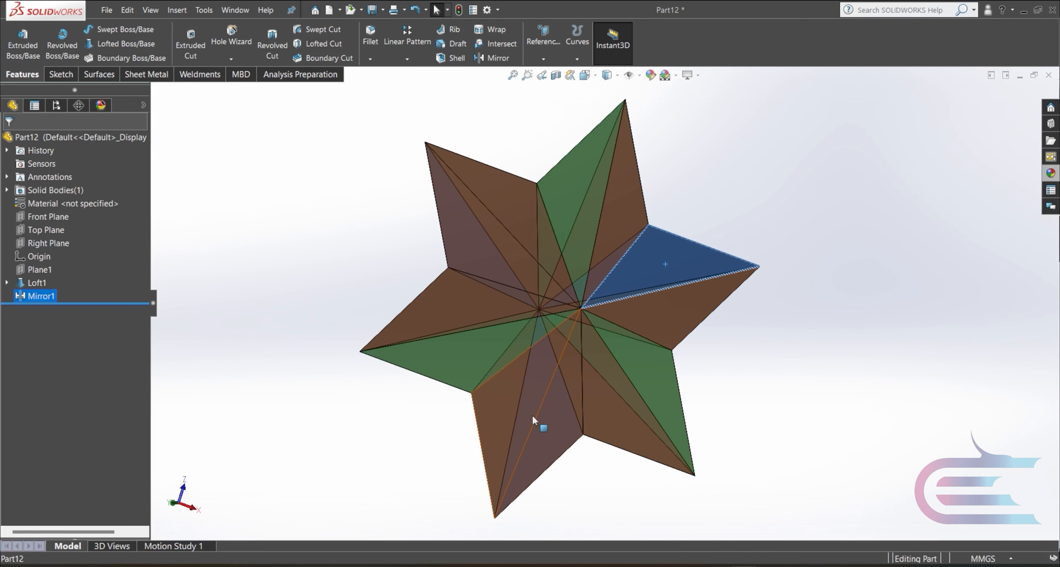
pyautogui.keyDown('ctrl'); pyautogui.click(545, 430); pyautogui.keyUp('ctrl')
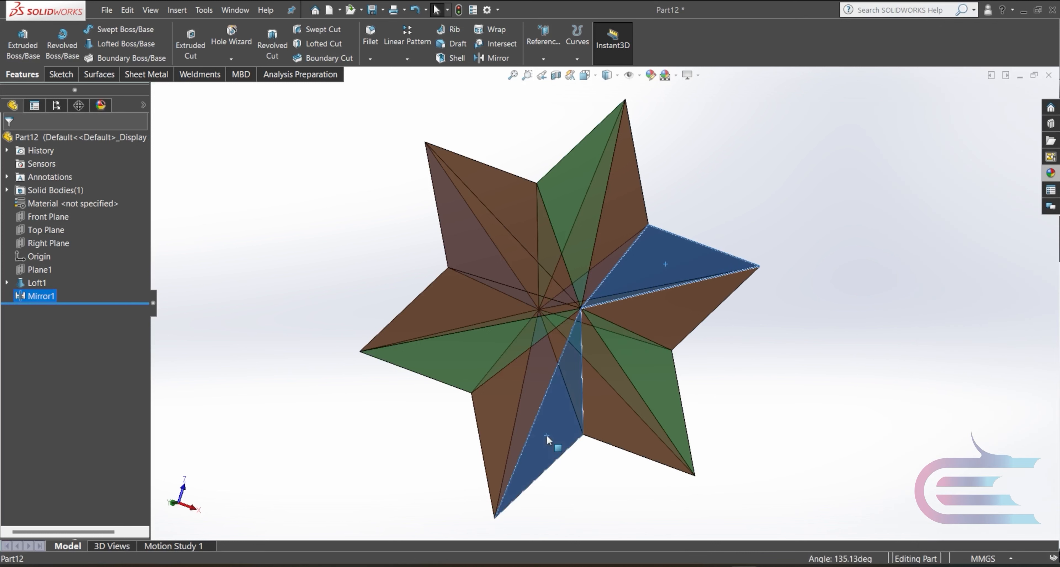
pyautogui.keyDown('ctrl'); pyautogui.click(464, 244); pyautogui.keyUp('ctrl')
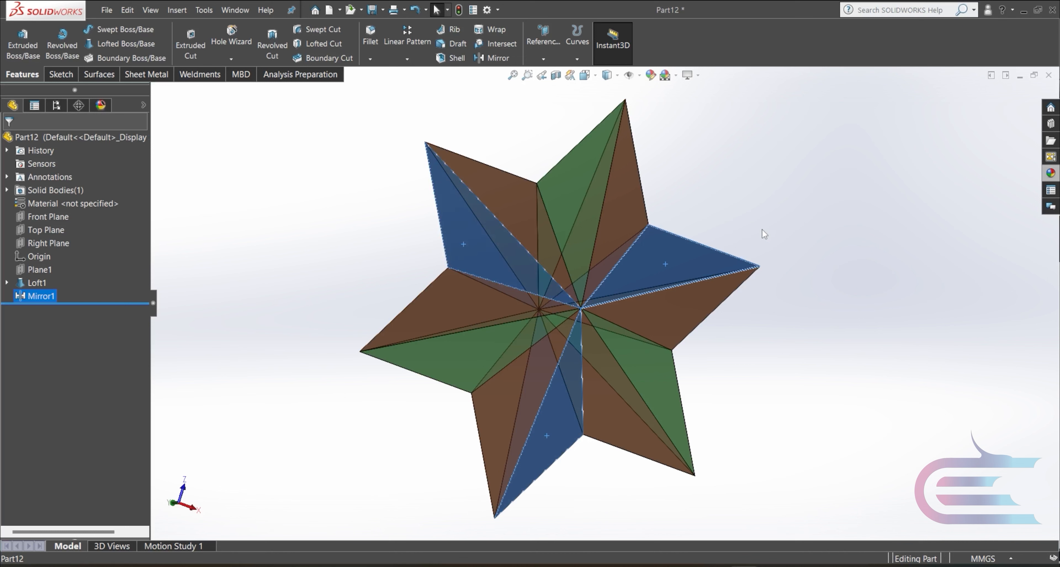
pyautogui.click(1050, 172)
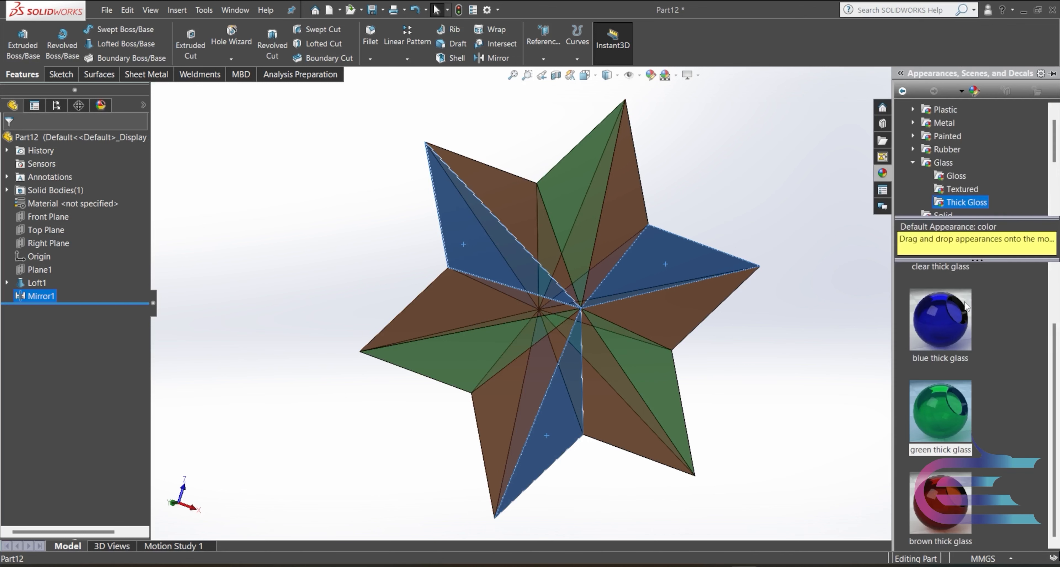
pyautogui.doubleClick(942, 321)
# - Turn the star to a nearly face-on view and open Motion Study 1
pyautogui.moveTo(783, 315); pyautogui.dragTo(876, 303, button='middle')
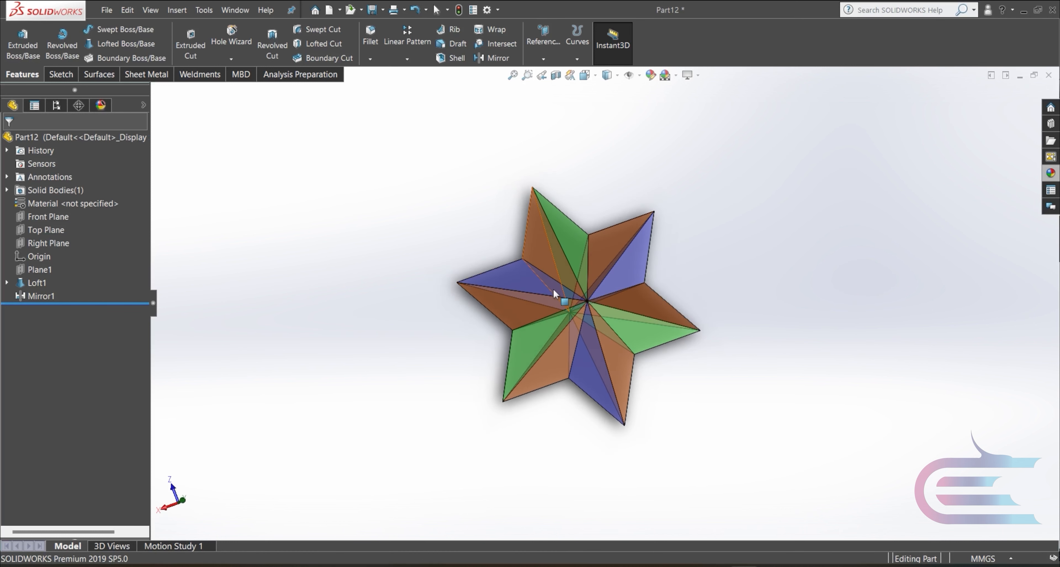
pyautogui.scroll(-4, 556, 294)
pyautogui.moveTo(608, 332); pyautogui.dragTo(561, 327, button='middle')
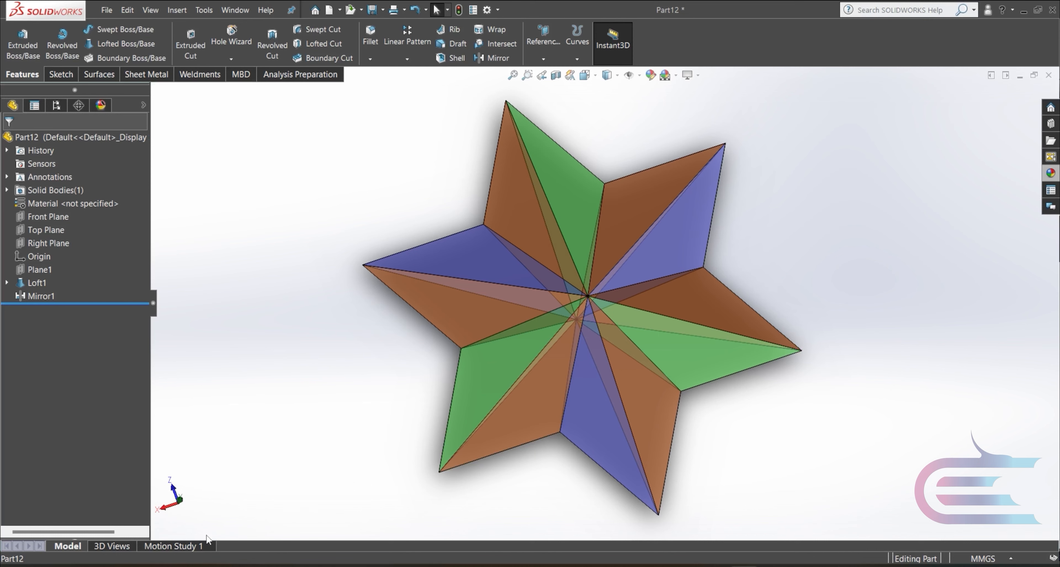
pyautogui.click(201, 546)
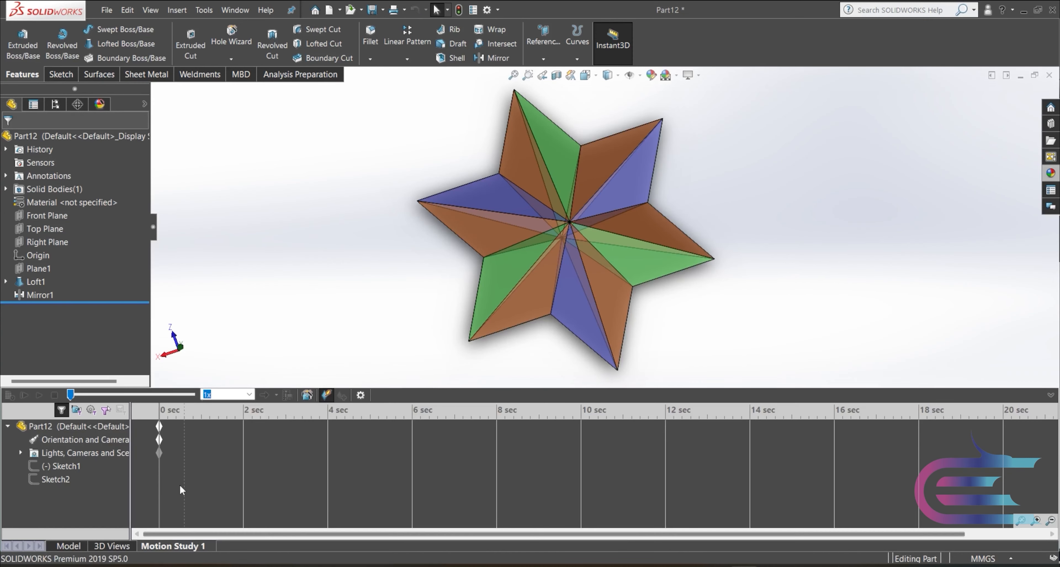
# - Tilt the star to a shallow, nearly edge-on view, place an animation key at 5 seconds, and play the animation
pyautogui.moveTo(161, 472); pyautogui.dragTo(369, 470)
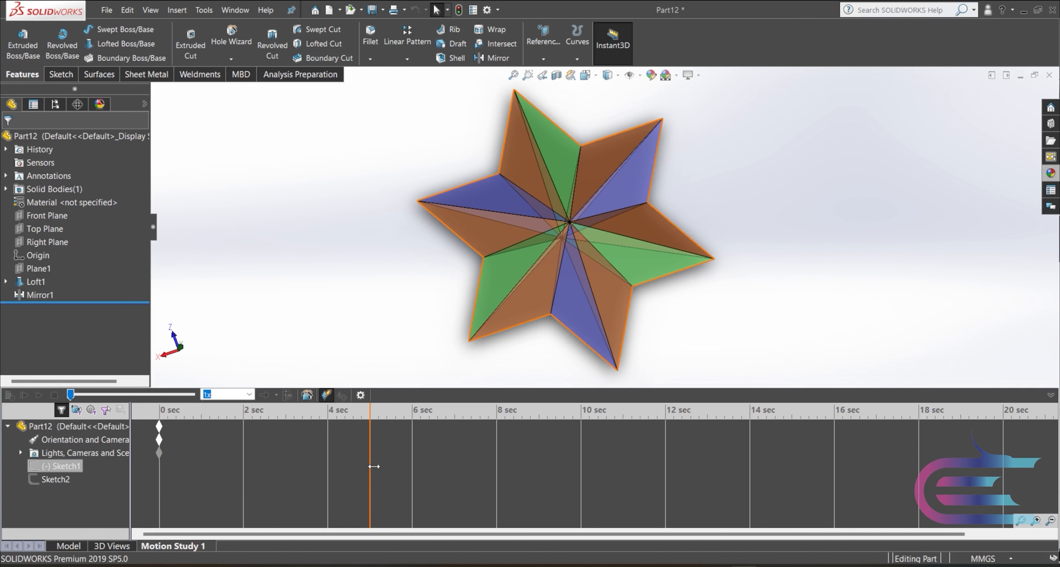
pyautogui.scroll(-2, 570, 253)
pyautogui.scroll(2, 566, 258)
pyautogui.moveTo(560, 259); pyautogui.dragTo(607, 382, button='middle')
pyautogui.moveTo(623, 335); pyautogui.dragTo(590, 251, button='middle')
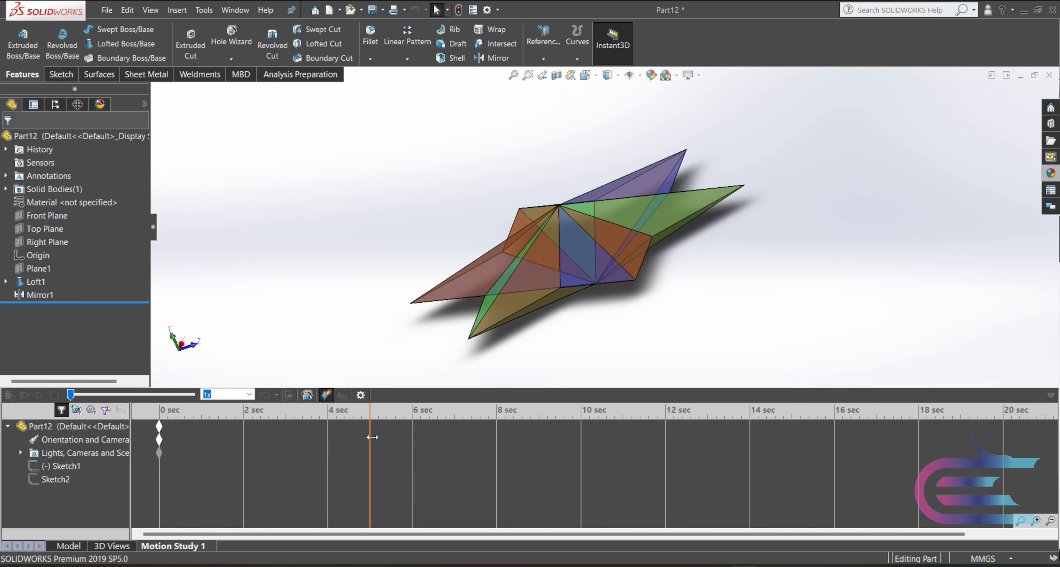
pyautogui.scroll(-2, 648, 214)
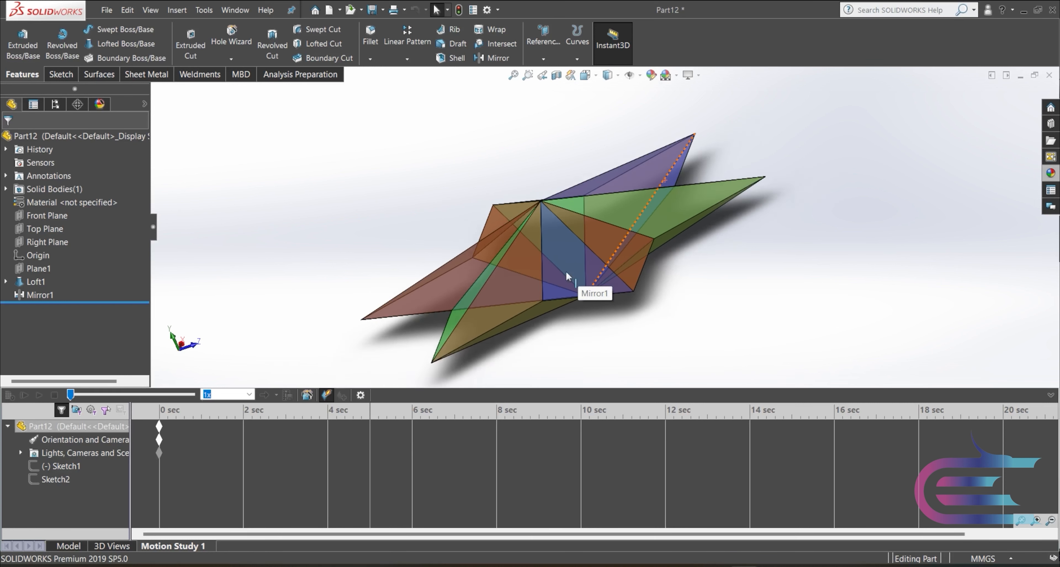
pyautogui.scroll(-2, 568, 277)
pyautogui.rightClick(369, 438)
pyautogui.click(401, 489)
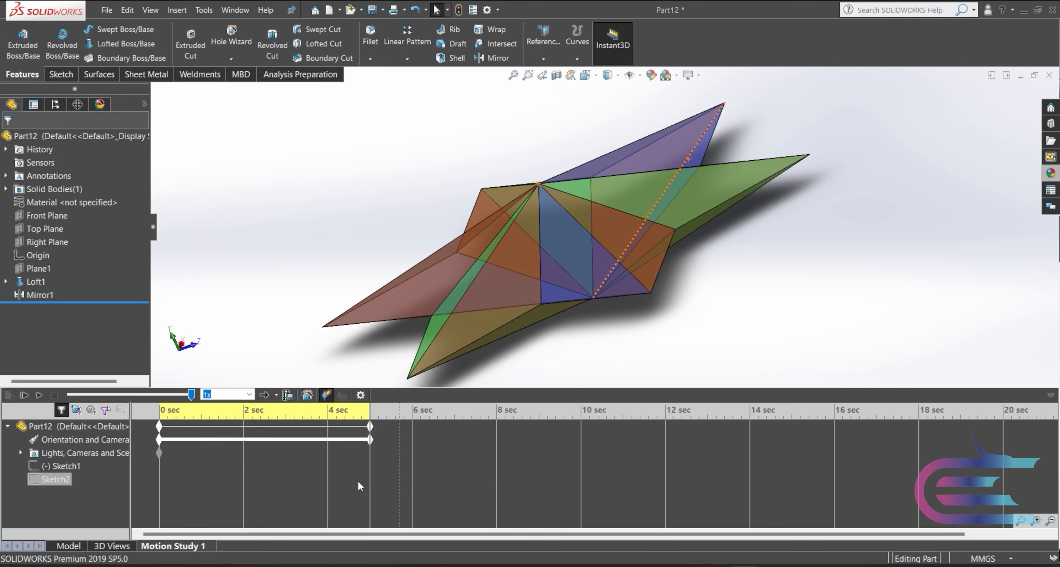
pyautogui.click(38, 396)
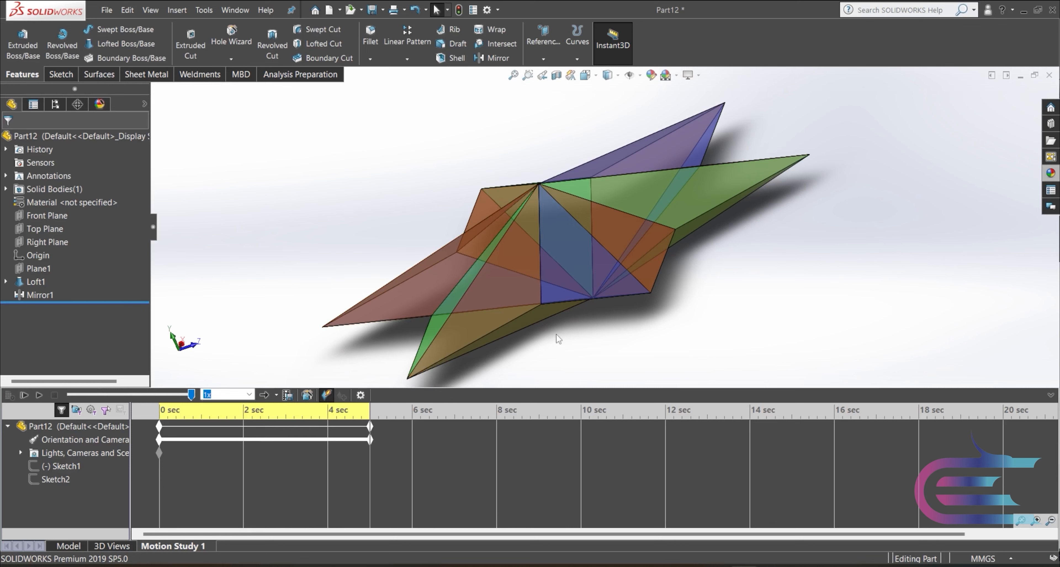
# - Rotate the star to show its mirrored side, place an animation key at 9 seconds, and play the animation
pyautogui.moveTo(559, 339); pyautogui.dragTo(613, 249, button='middle')
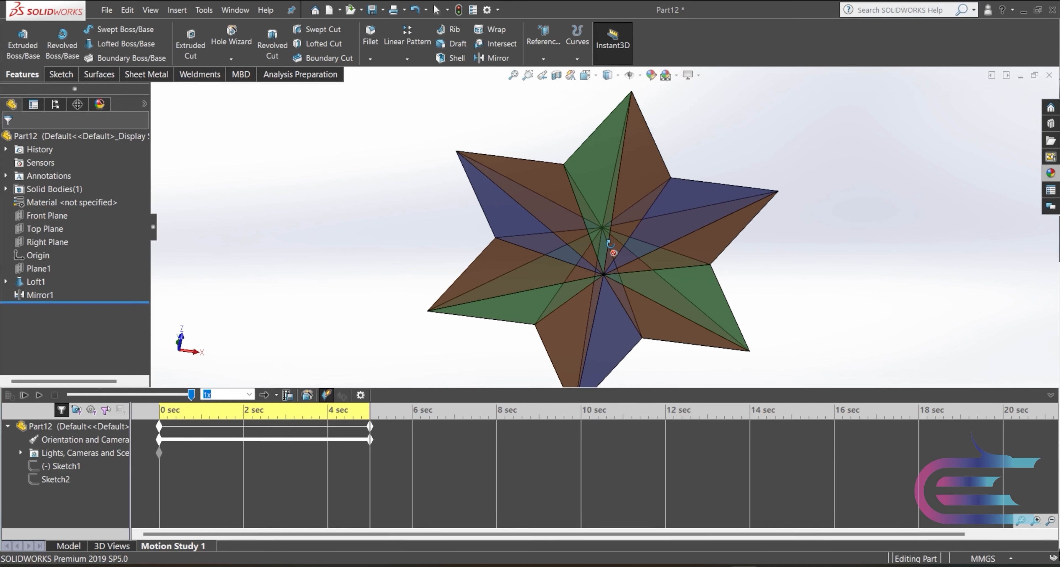
pyautogui.scroll(1, 674, 312)
pyautogui.scroll(-1, 716, 293)
pyautogui.scroll(1, 717, 293)
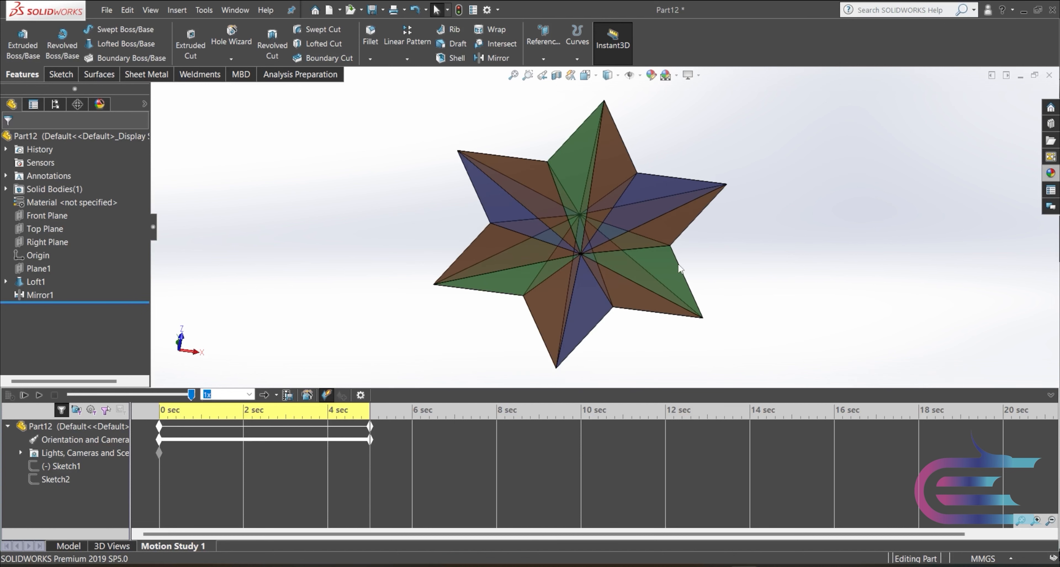
pyautogui.scroll(-1, 704, 282)
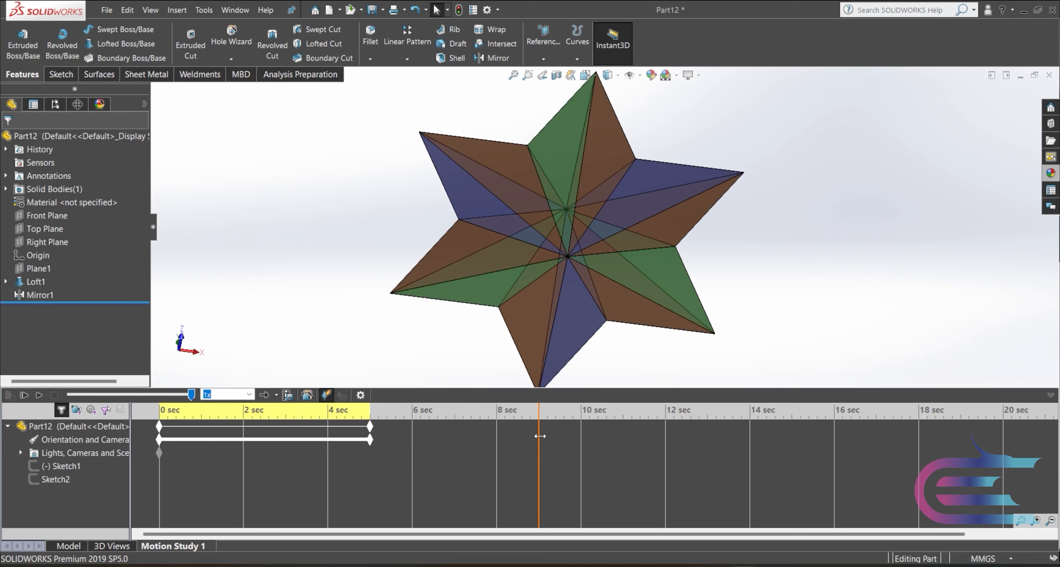
pyautogui.rightClick(540, 436)
pyautogui.click(564, 486)
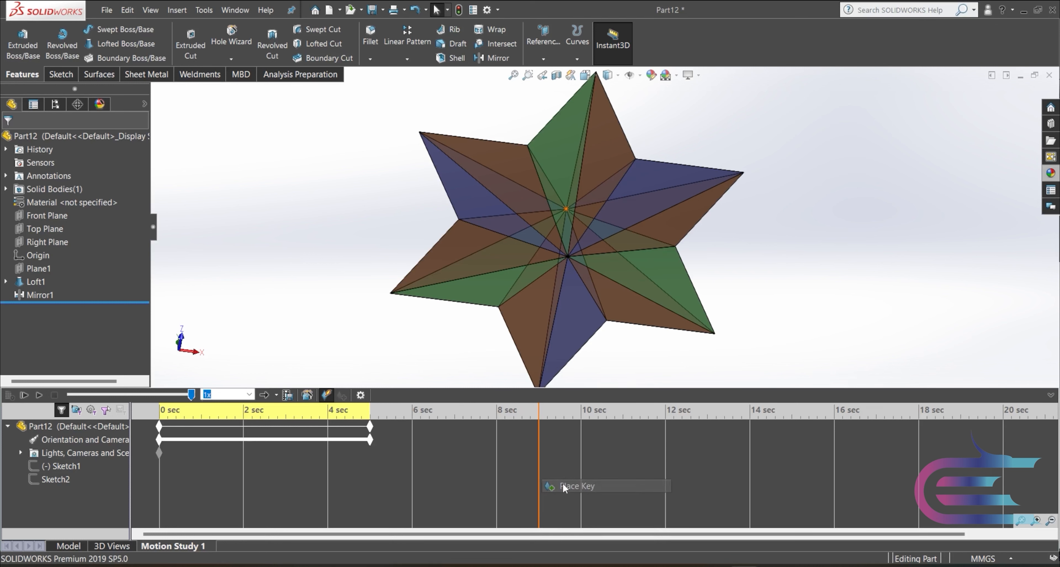
pyautogui.click(41, 395)
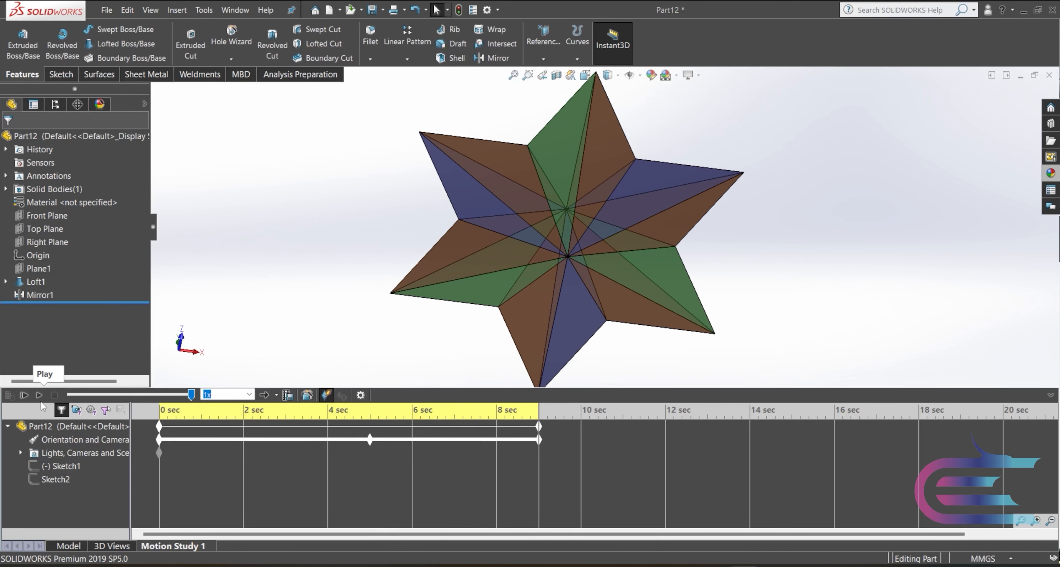
# - Save the entire animation to the Videos folder as MP4 file "3d star" at 16:9, 1920 × 1080, 30 frames per second
pyautogui.click(287, 395)
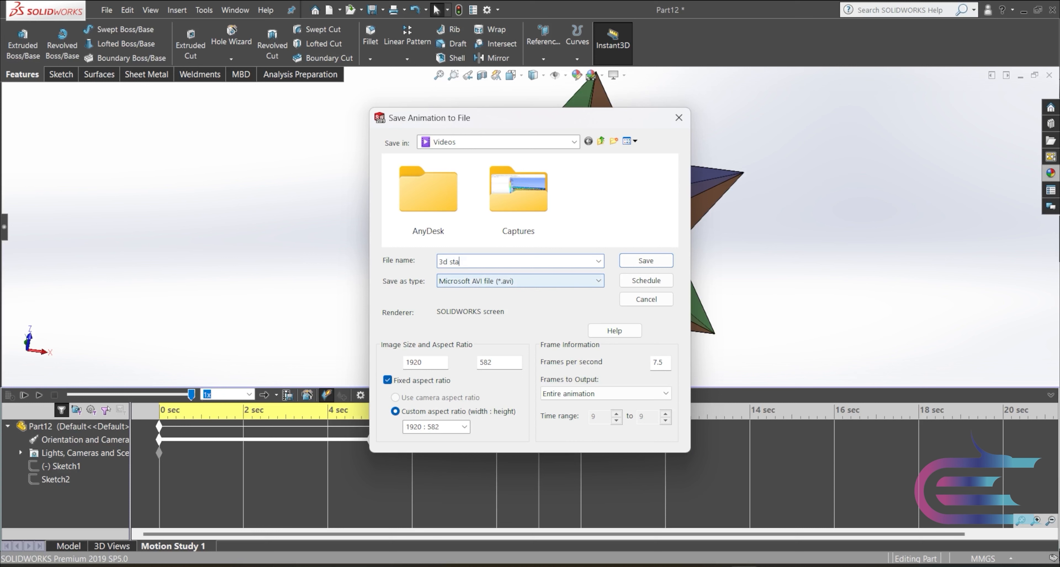
pyautogui.click(500, 288)
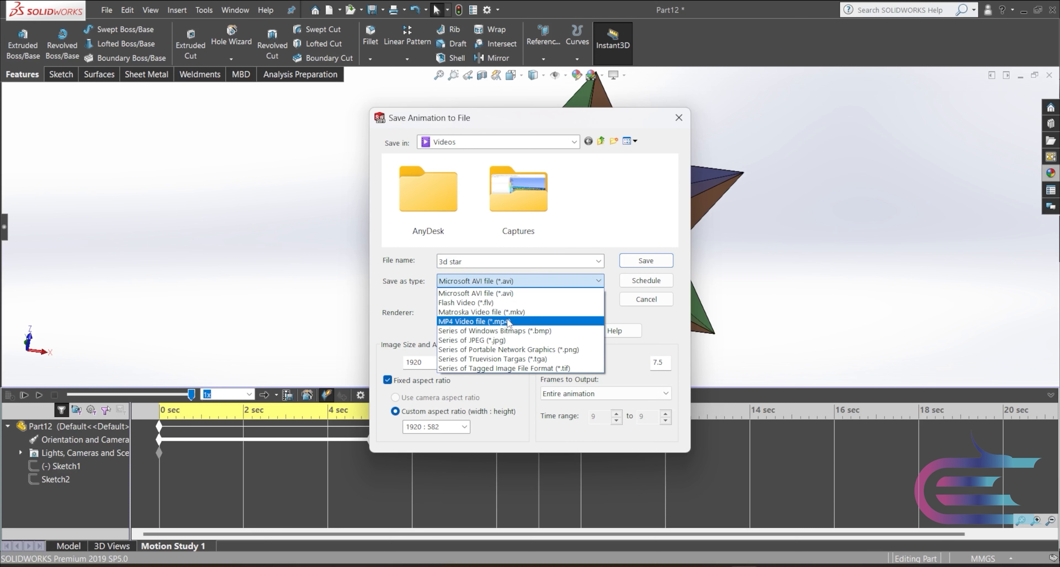
pyautogui.click(494, 320)
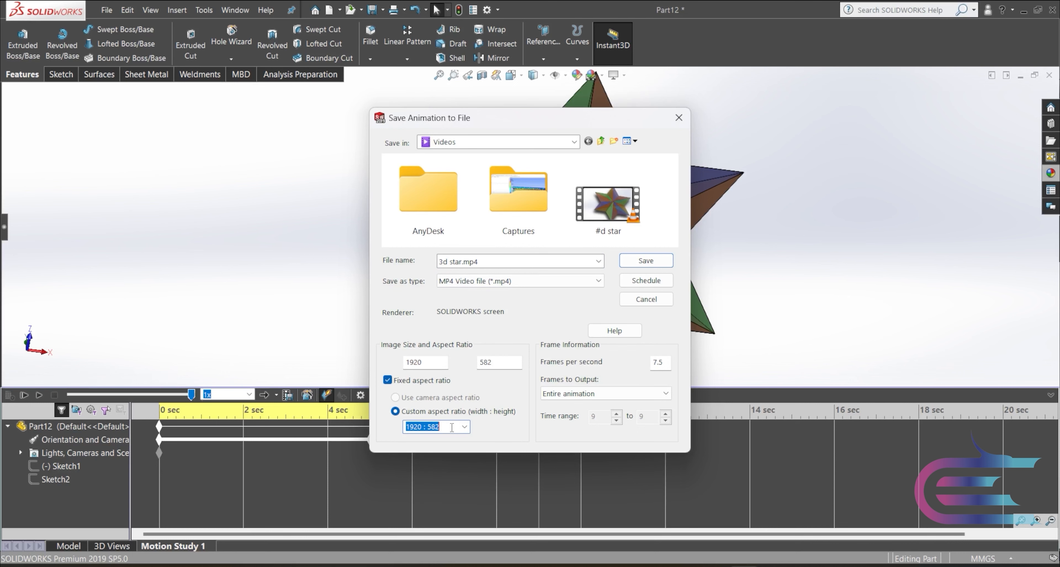
pyautogui.click(464, 428)
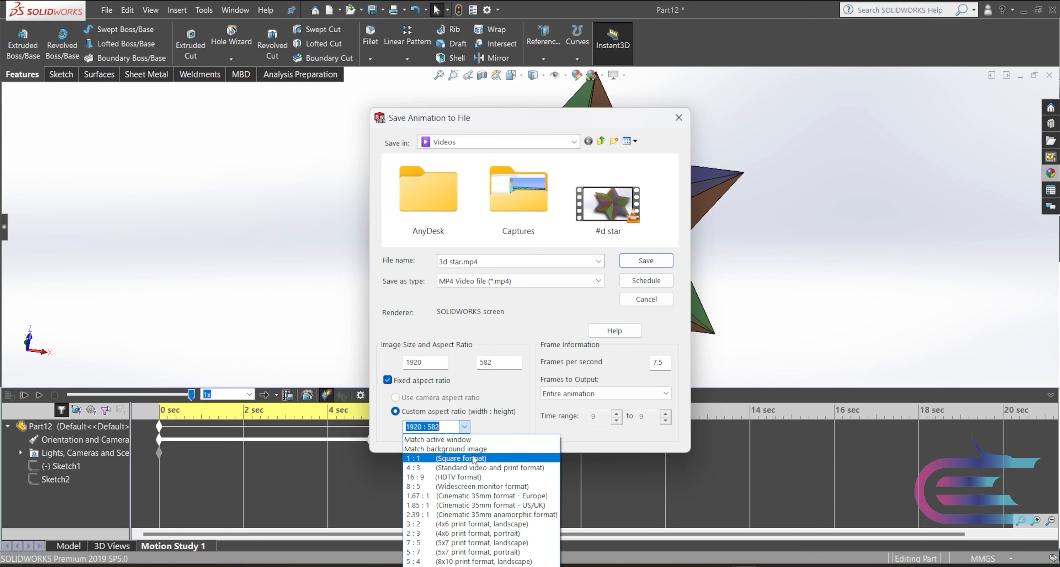
pyautogui.click(474, 478)
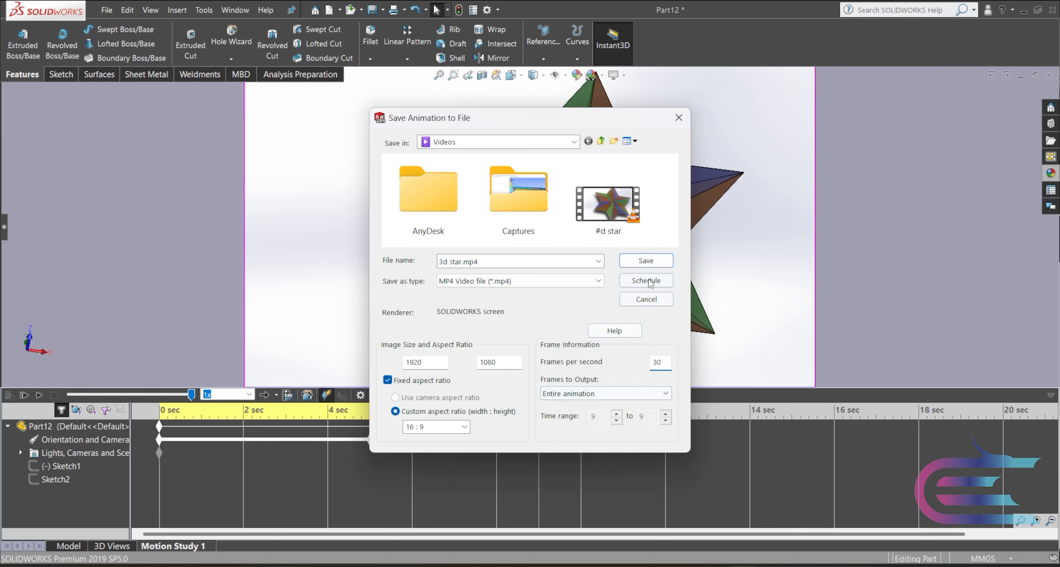
pyautogui.click(646, 261)
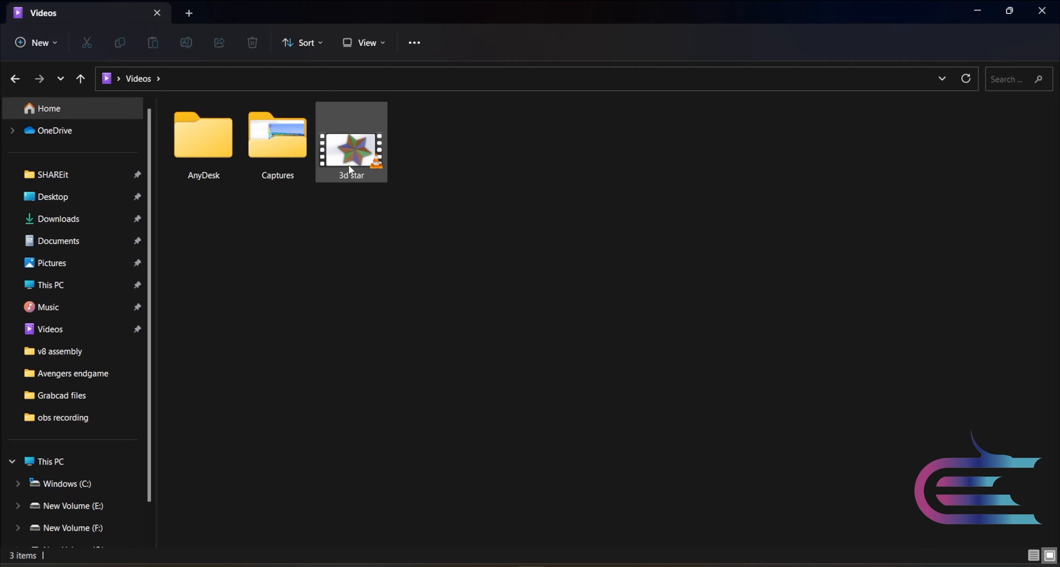
# - Watch the saved 3d star video from the Videos folder full screen in VLC media player, and close the player and folder
pyautogui.doubleClick(349, 164)
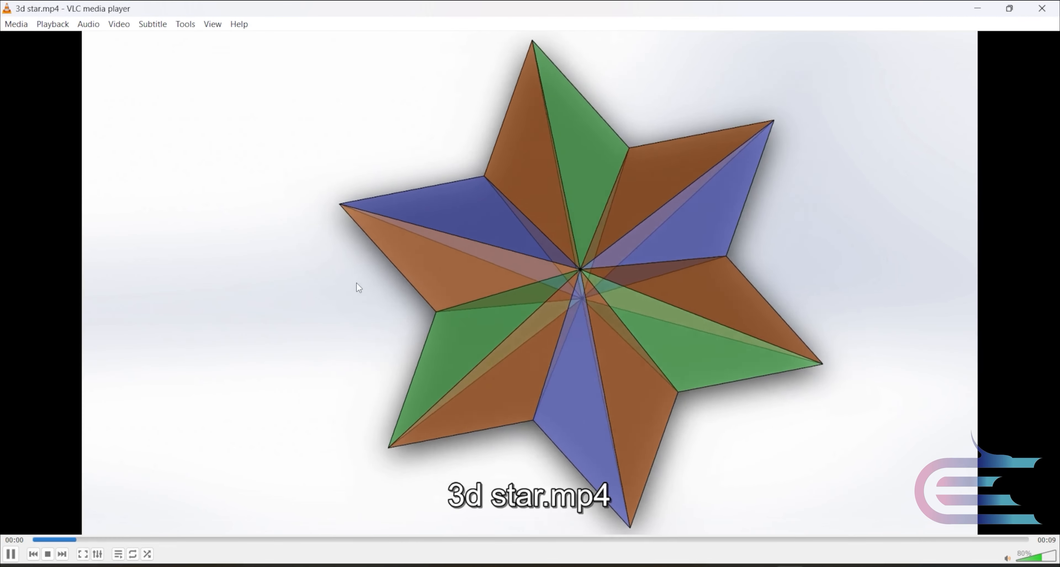
pyautogui.doubleClick(356, 282)
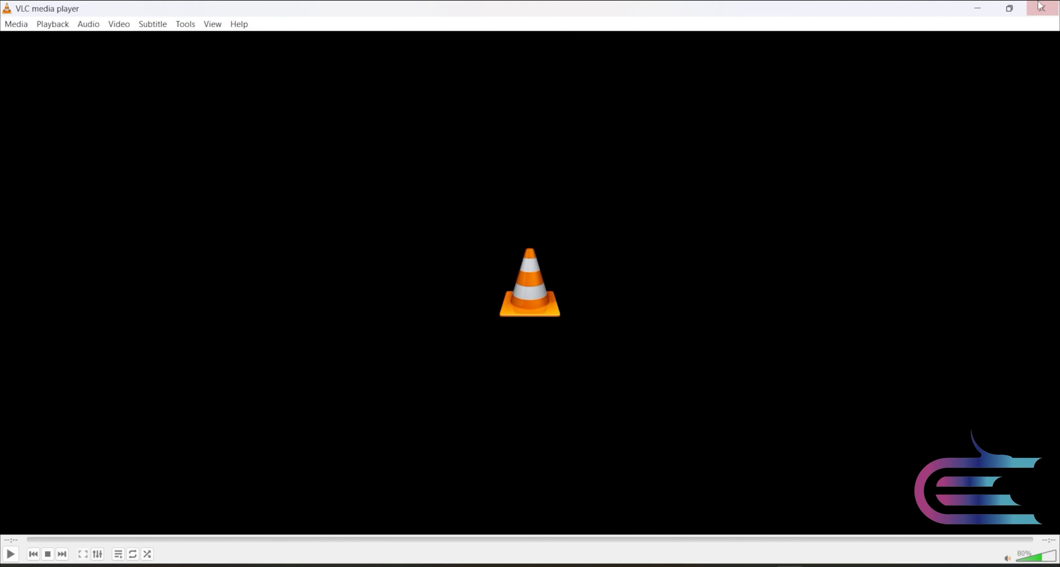
pyautogui.click(1041, 8)
pyautogui.click(1042, 11)
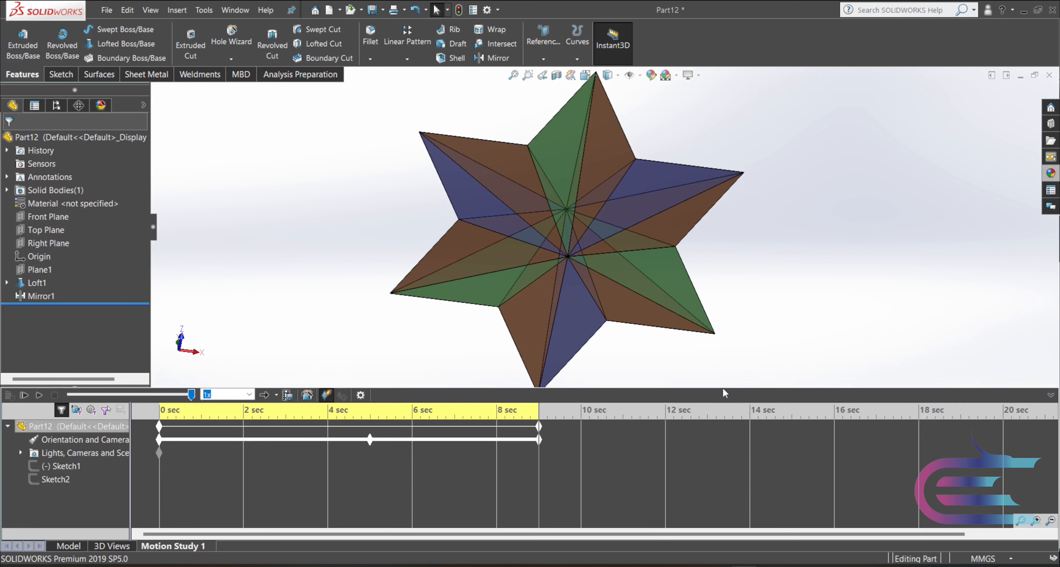
# - Collapse the motion study timeline and return to the star model in a nearly edge-on view
pyautogui.moveTo(723, 387); pyautogui.dragTo(729, 528)
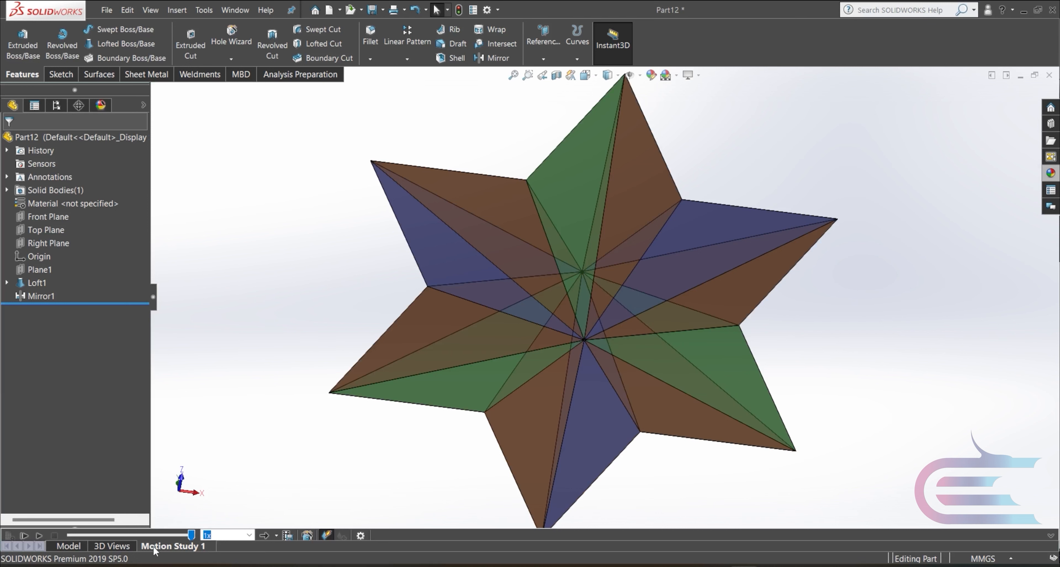
pyautogui.click(66, 547)
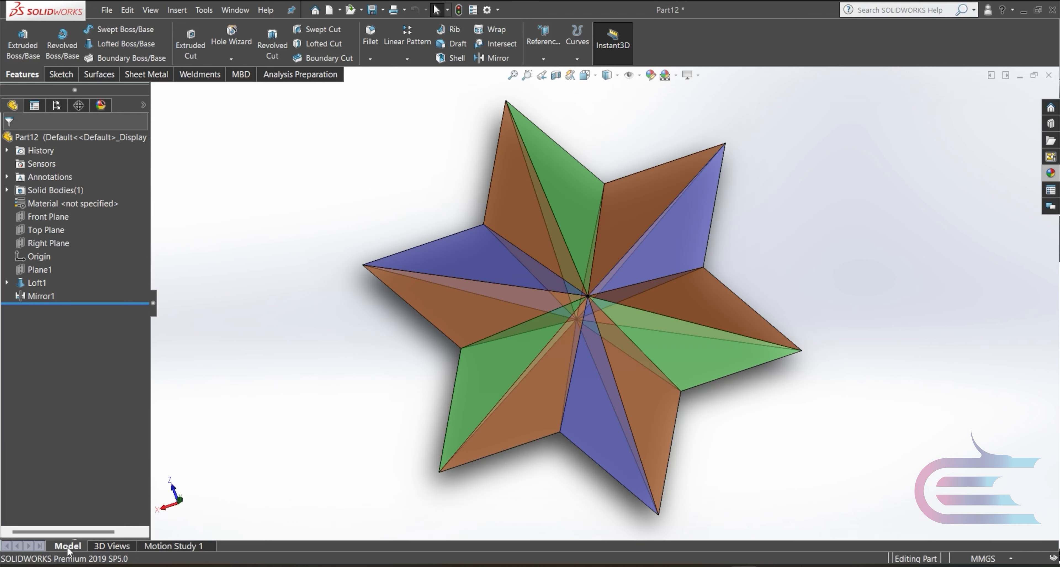
pyautogui.moveTo(416, 405); pyautogui.dragTo(517, 315, button='middle')
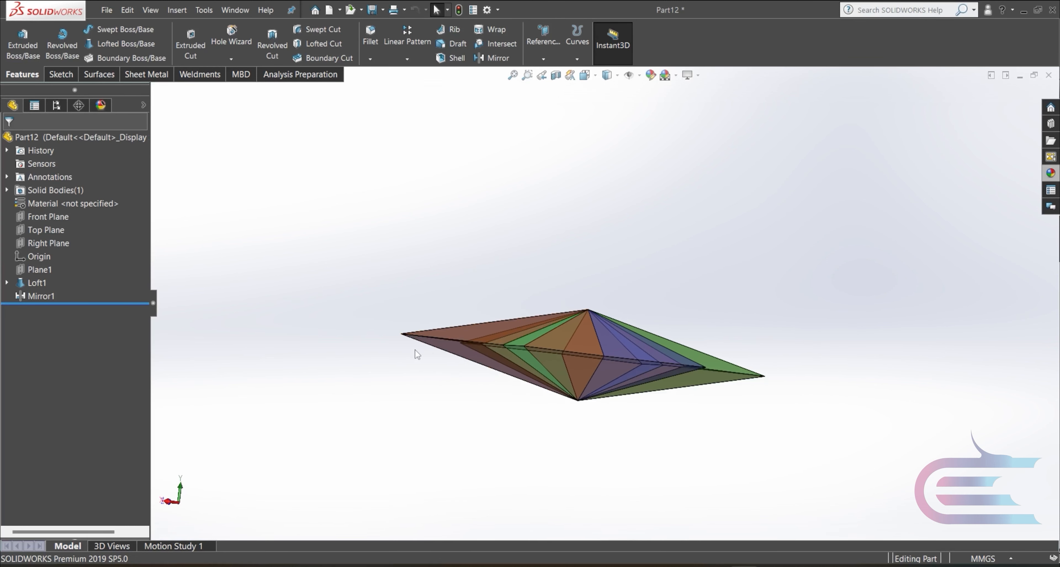
# - Set Plane1's offset from the Top Plane to 35 mm to make the star taller, and inspect the rebuilt star
pyautogui.click(37, 268)
pyautogui.rightClick(37, 268)
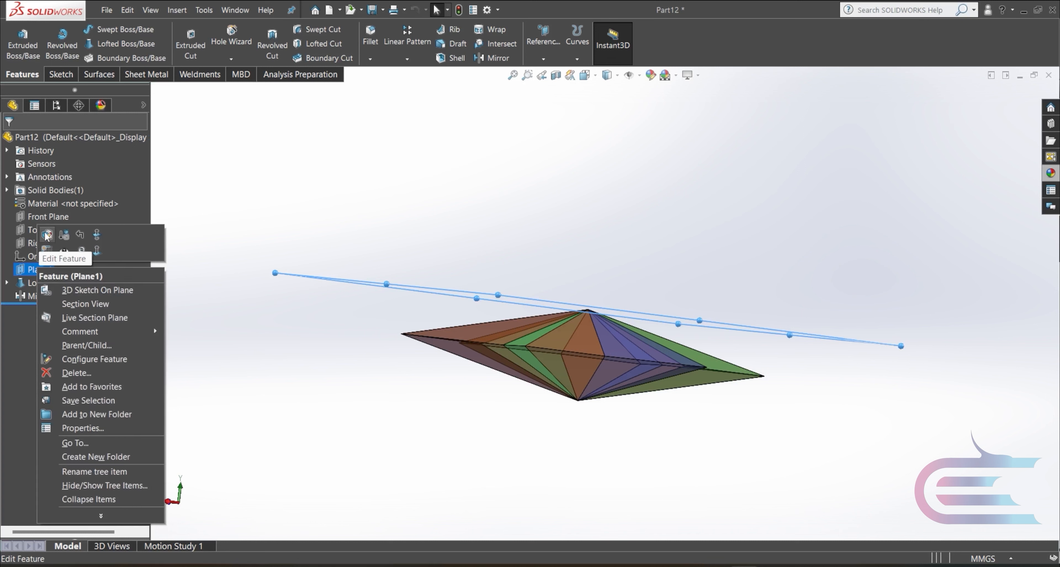
pyautogui.click(48, 229)
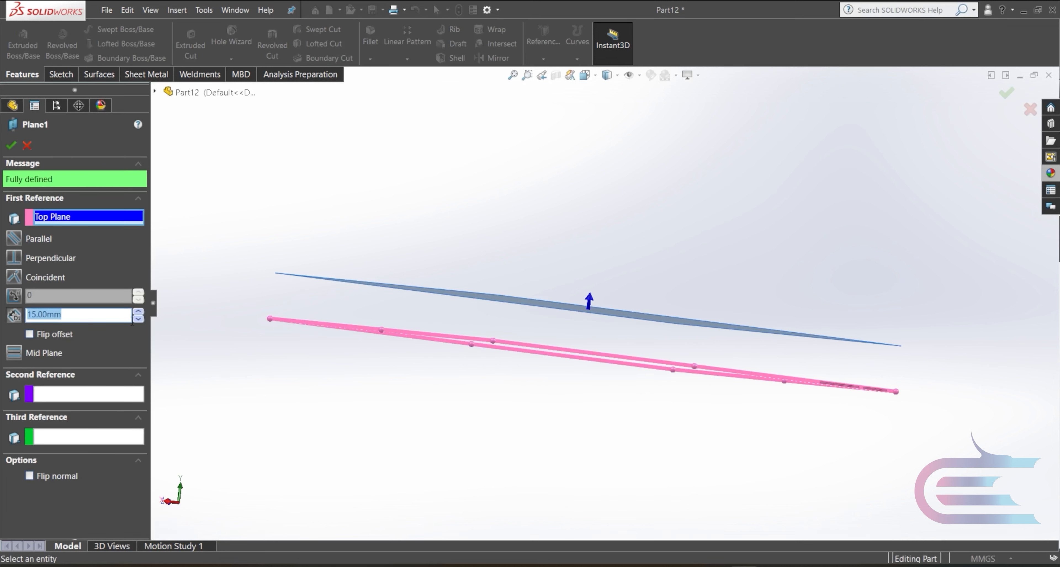
pyautogui.click(140, 312)
pyautogui.click(140, 311)
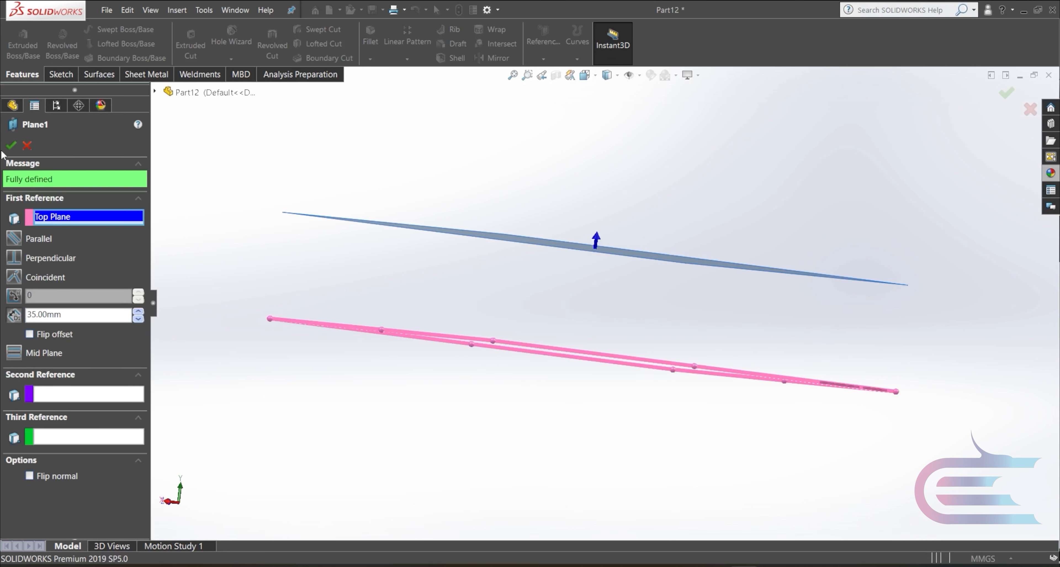
pyautogui.click(11, 145)
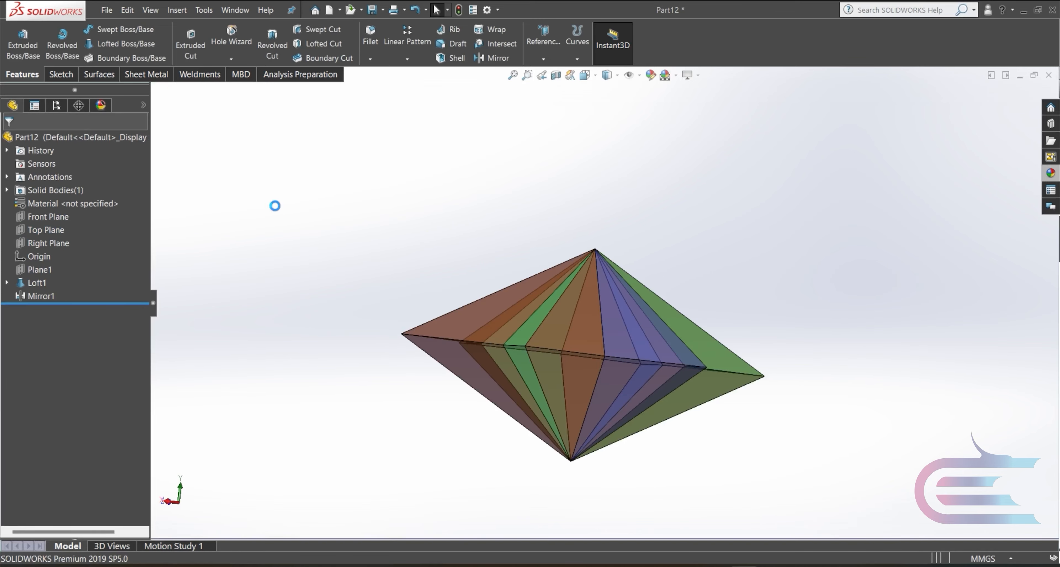
pyautogui.moveTo(436, 249); pyautogui.dragTo(647, 492, button='middle')
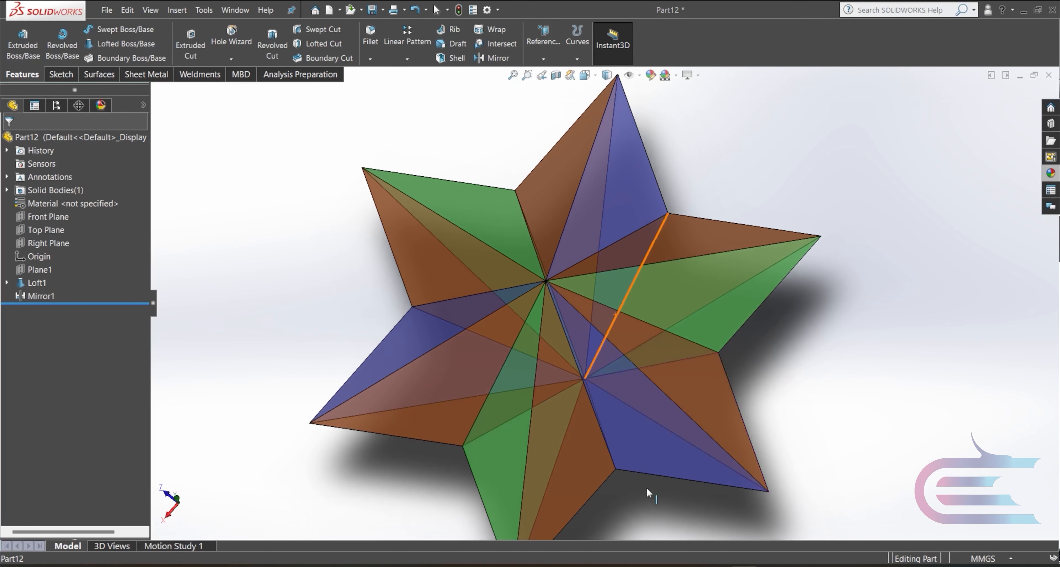